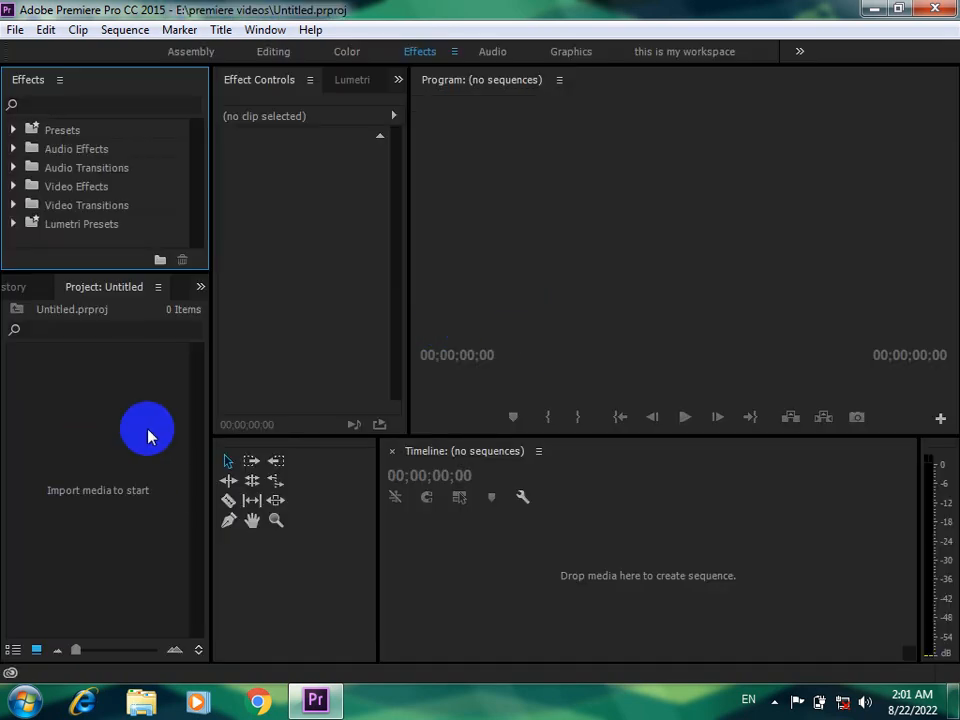
Step: Switch to the Editing workspace
{"action": "left_click_drag", "start_coordinate": [210, 401], "coordinate": [313, 392]}
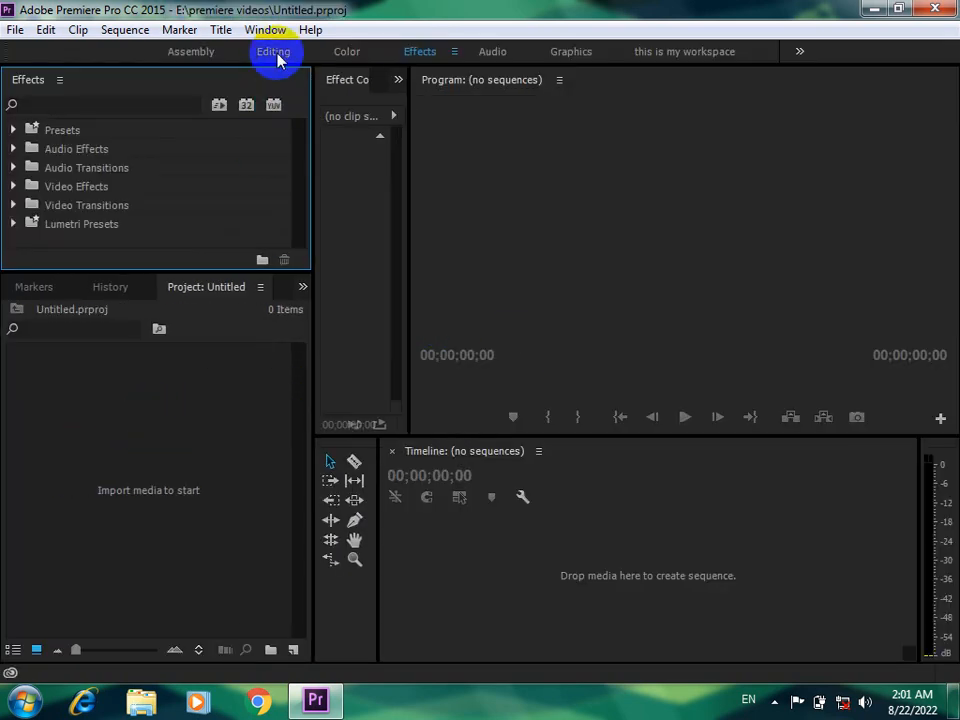
{"action": "left_click", "coordinate": [275, 53]}
Step: Import the Apocalypse_Trailer_Free_Premiere_Pro_Project(144p) (1).mp4 video from the premiere videos folder on drive E and create a sequence from it
{"action": "double_click", "coordinate": [219, 538]}
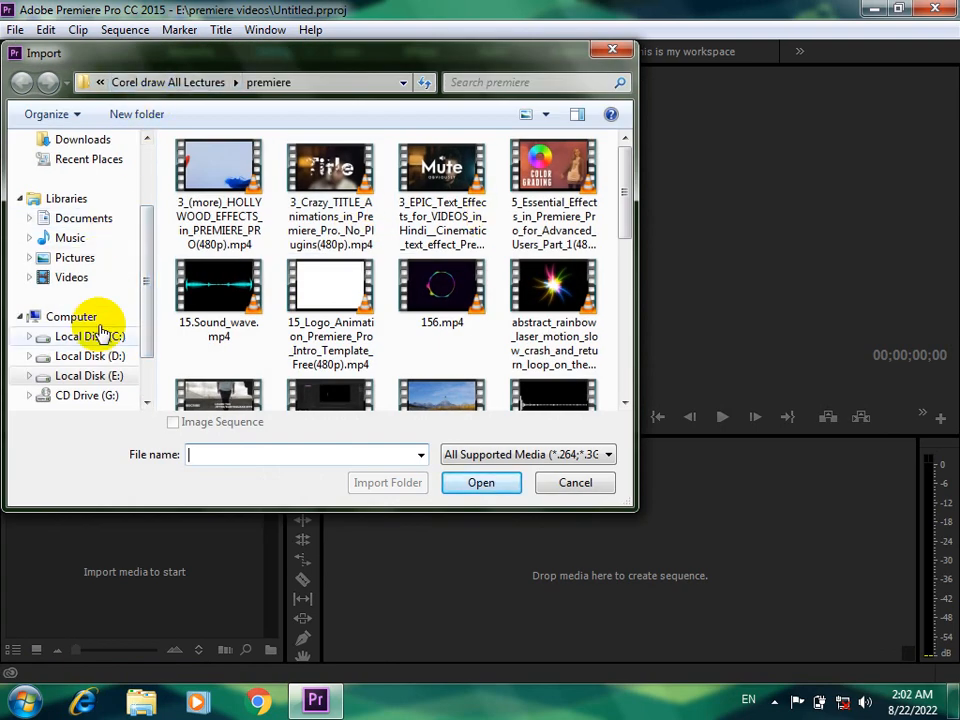
{"action": "left_click", "coordinate": [100, 375]}
{"action": "left_click_drag", "start_coordinate": [626, 206], "coordinate": [622, 300]}
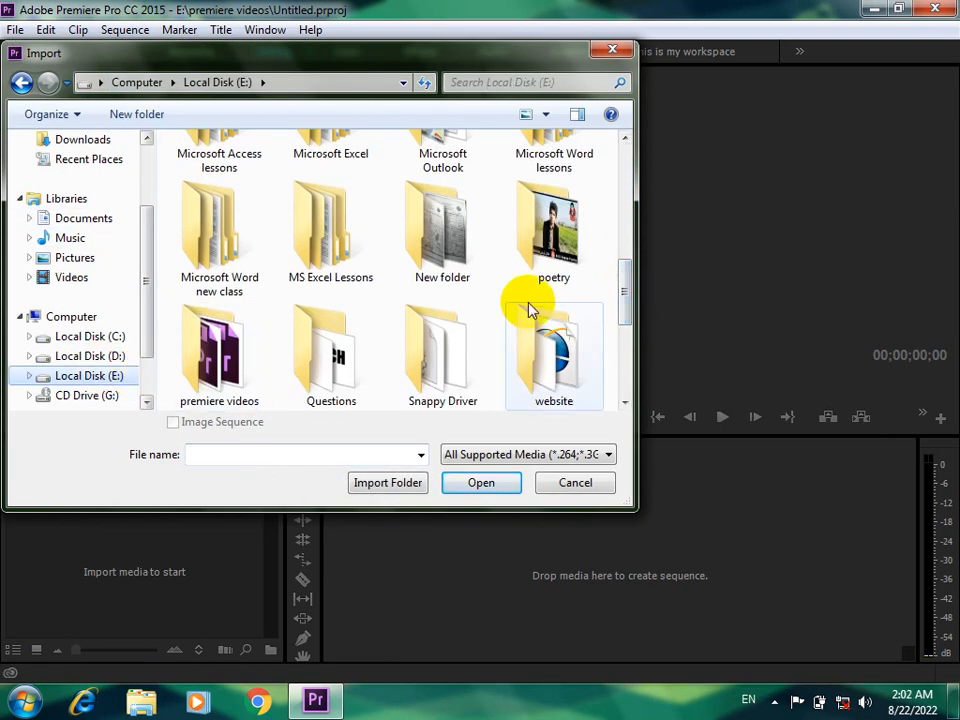
{"action": "double_click", "coordinate": [243, 372]}
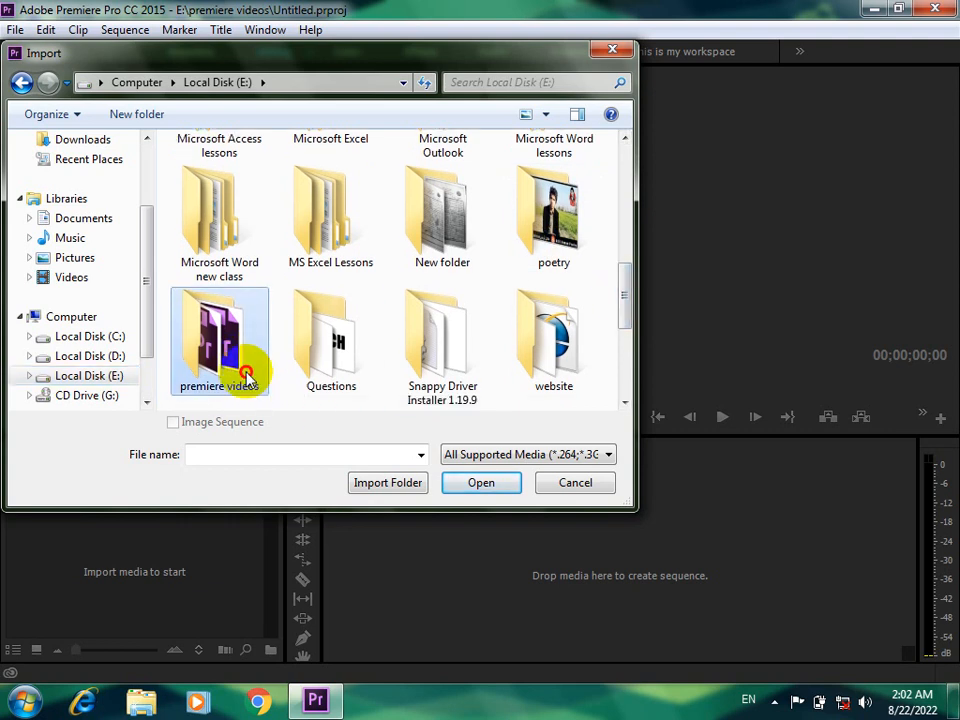
{"action": "left_click_drag", "start_coordinate": [627, 173], "coordinate": [624, 193]}
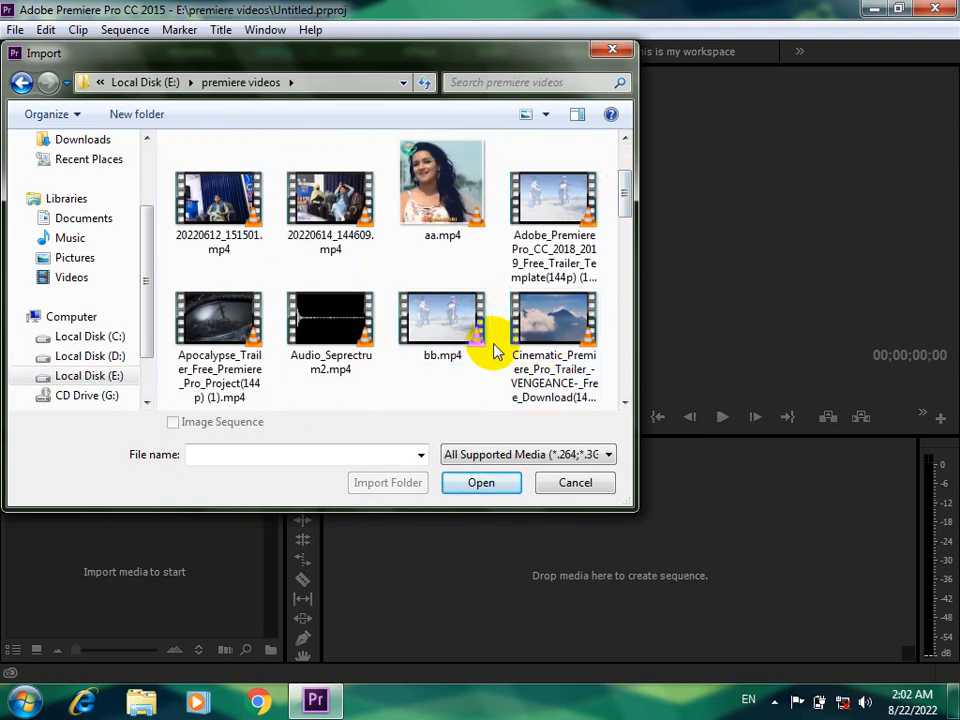
{"action": "double_click", "coordinate": [213, 350]}
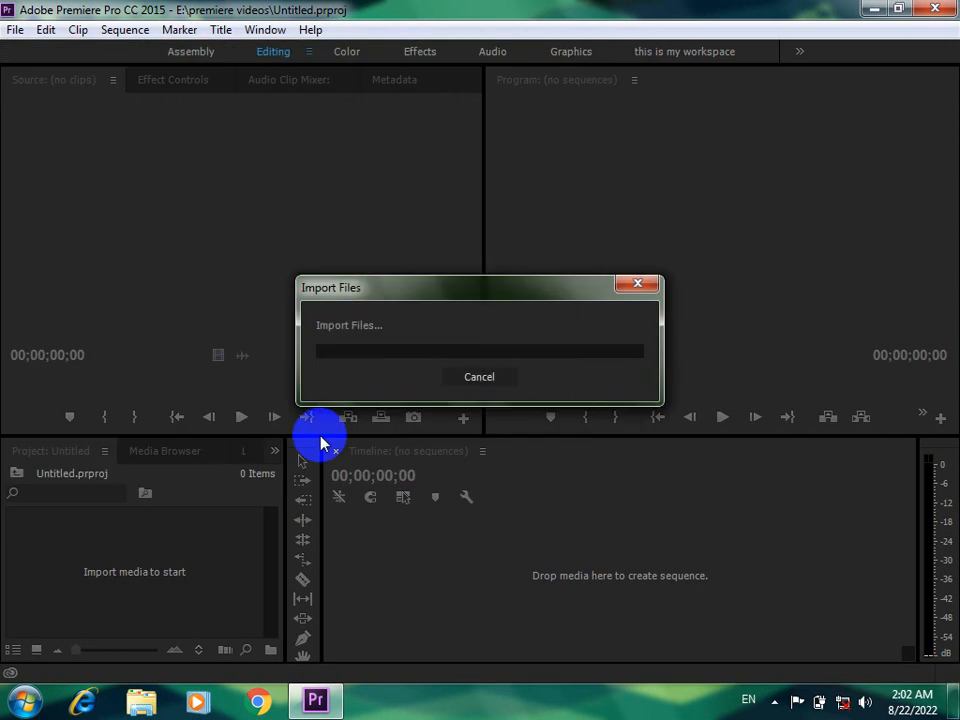
{"action": "left_click_drag", "start_coordinate": [97, 572], "coordinate": [491, 566]}
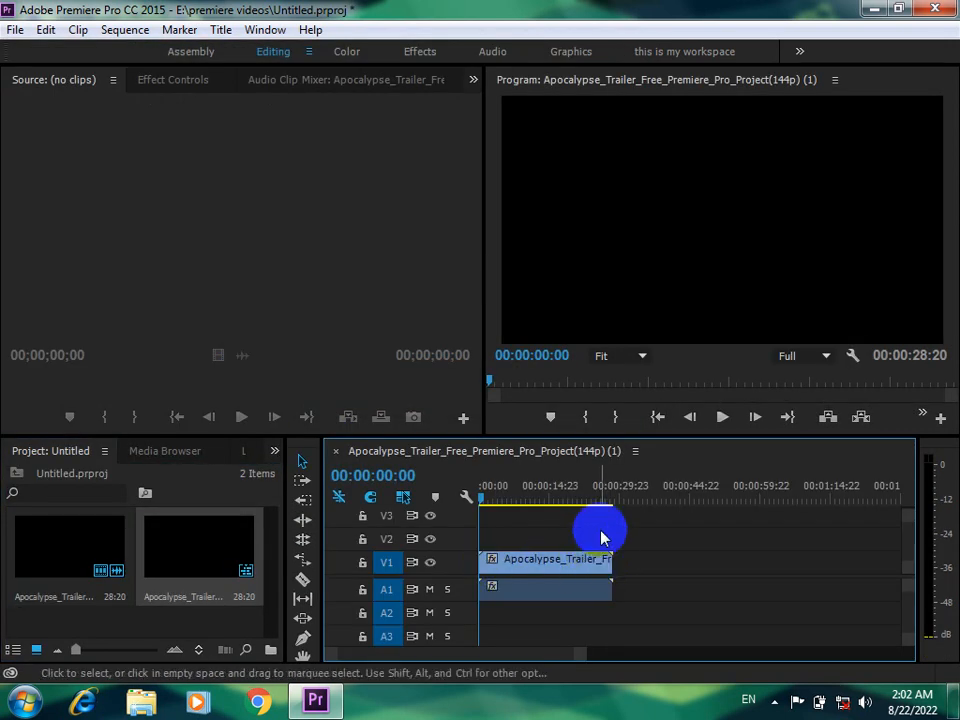
Step: Try shortening the trailer clip's end to 18:11, preview it, and extend the clip back to its full length
{"action": "key", "text": "space"}
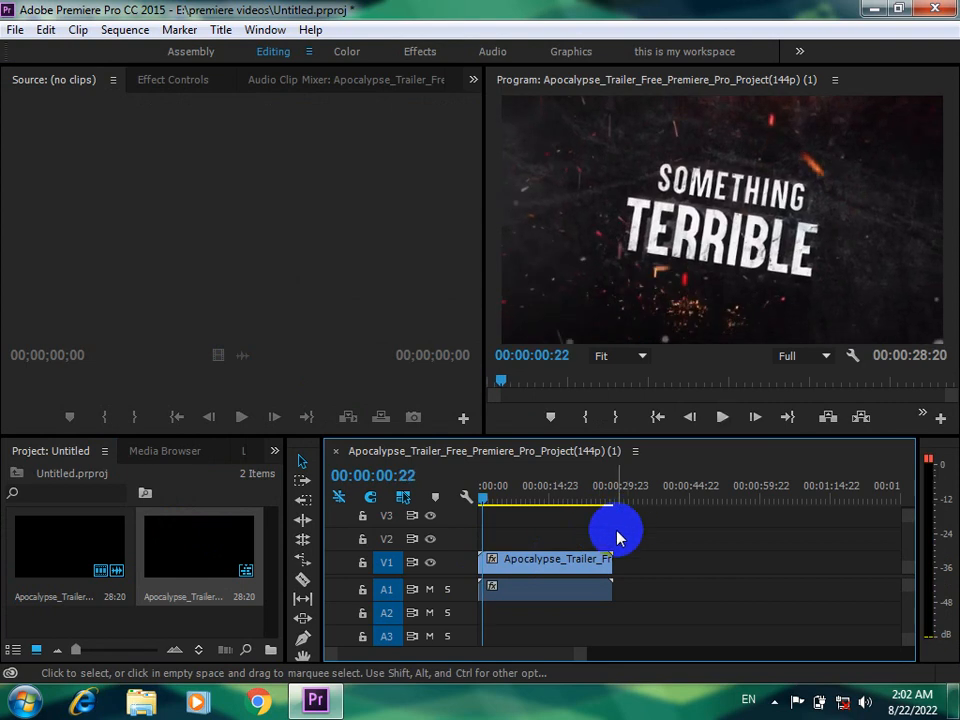
{"action": "left_click_drag", "start_coordinate": [607, 560], "coordinate": [563, 560]}
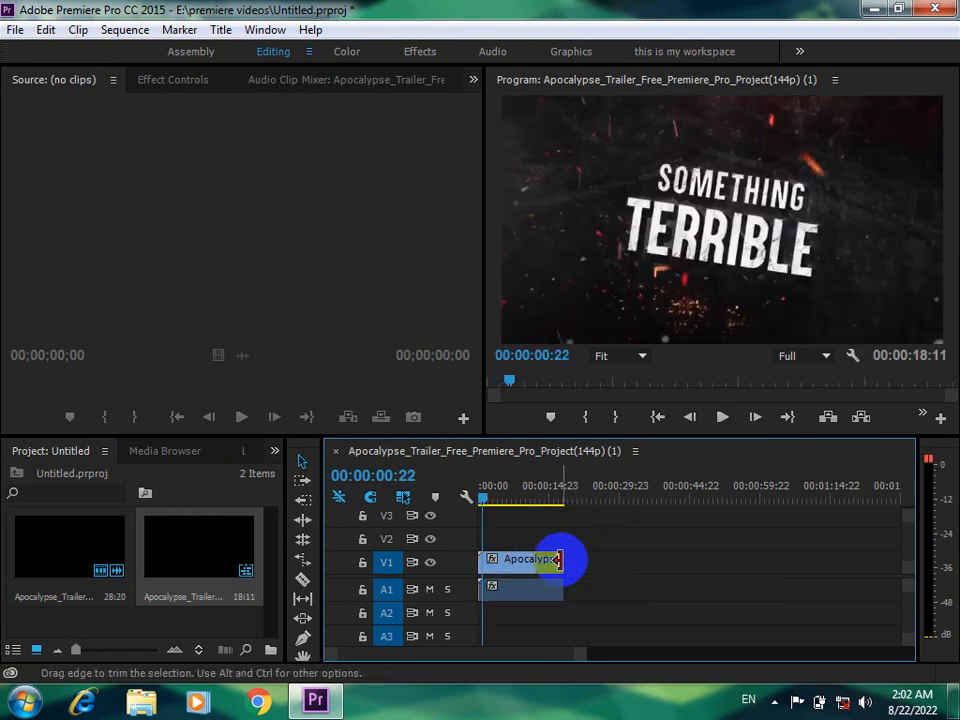
{"action": "key", "text": "space"}
{"action": "key", "text": "space"}
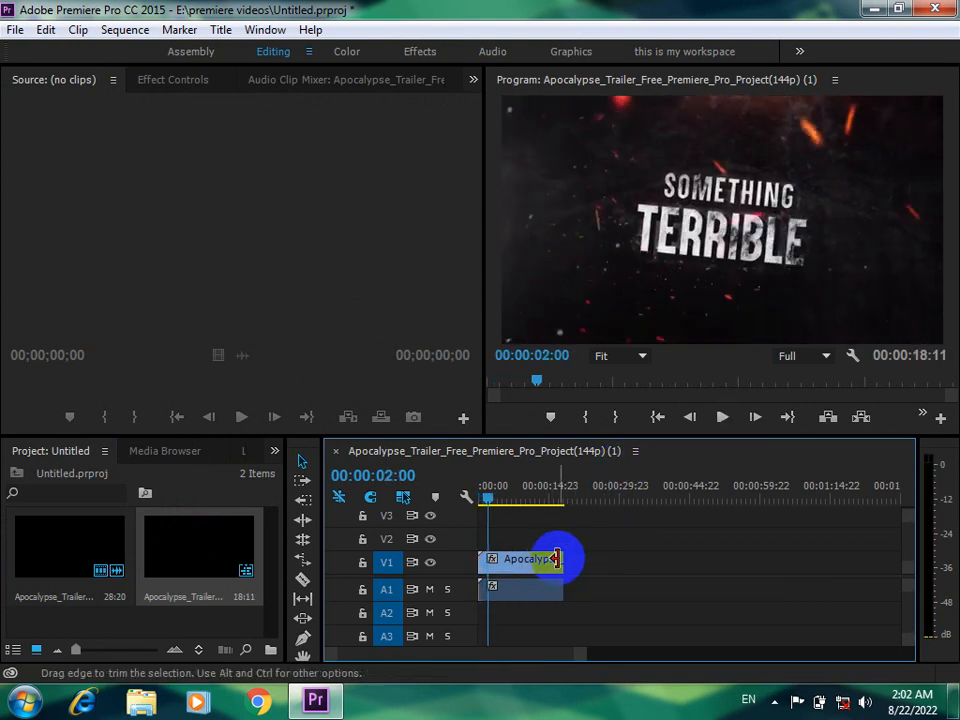
{"action": "left_click_drag", "start_coordinate": [563, 559], "coordinate": [612, 560]}
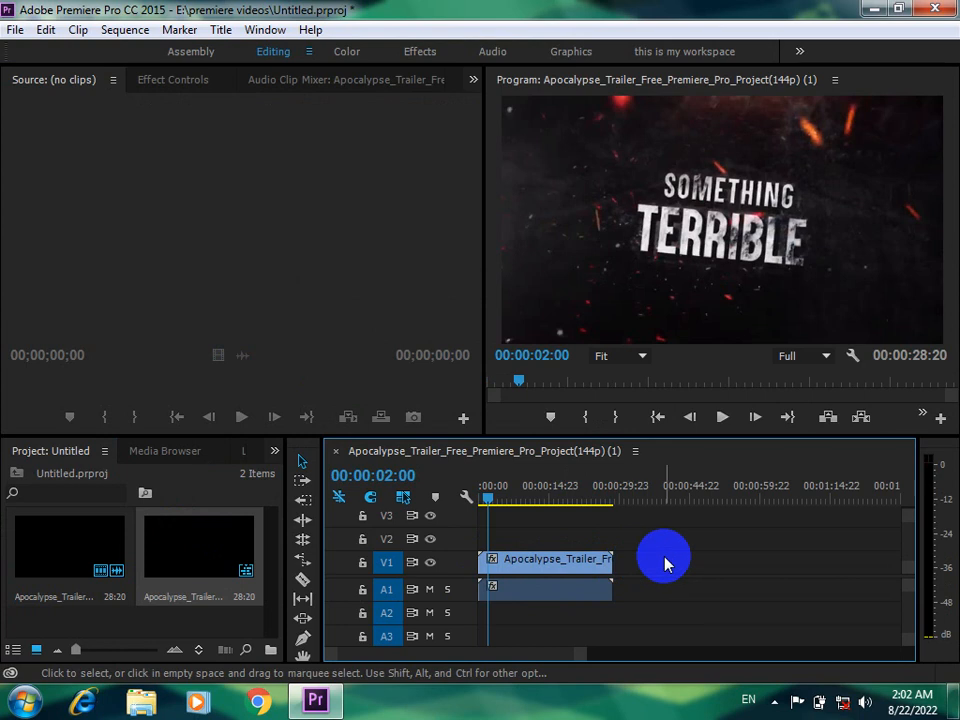
Step: Preview a few seconds of the sequence and return the playhead to the start
{"action": "key", "text": "space"}
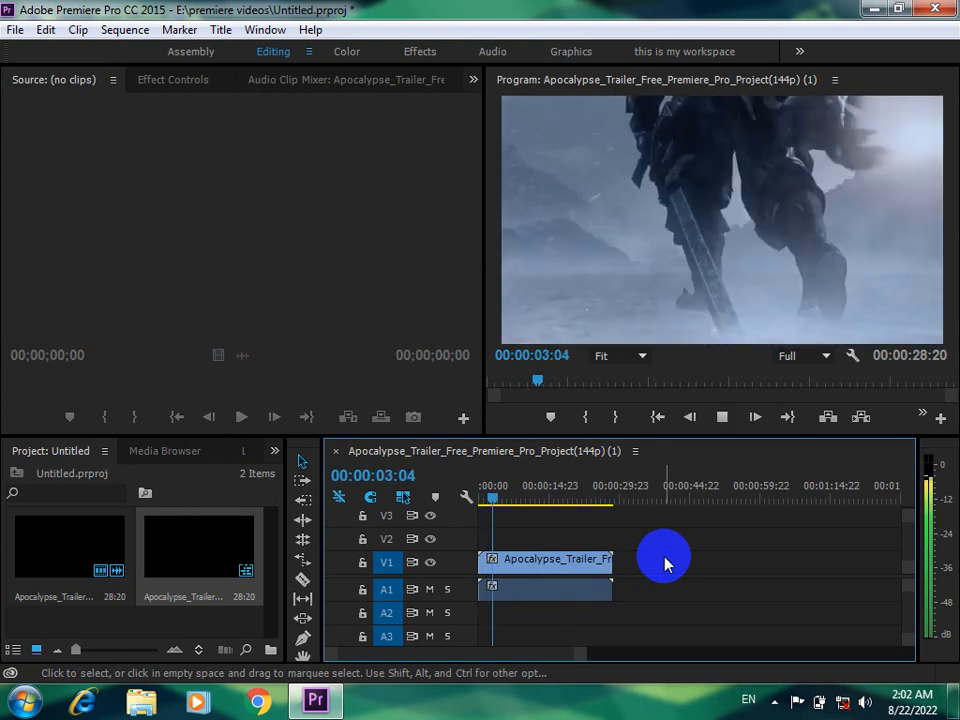
{"action": "key", "text": "space"}
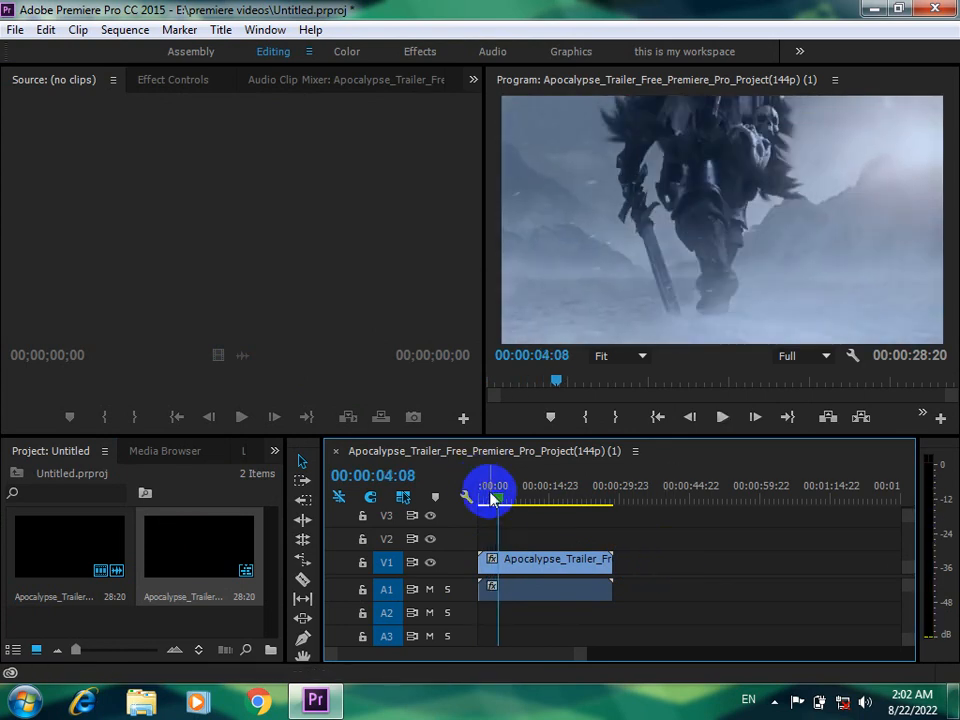
{"action": "left_click_drag", "start_coordinate": [499, 503], "coordinate": [463, 491]}
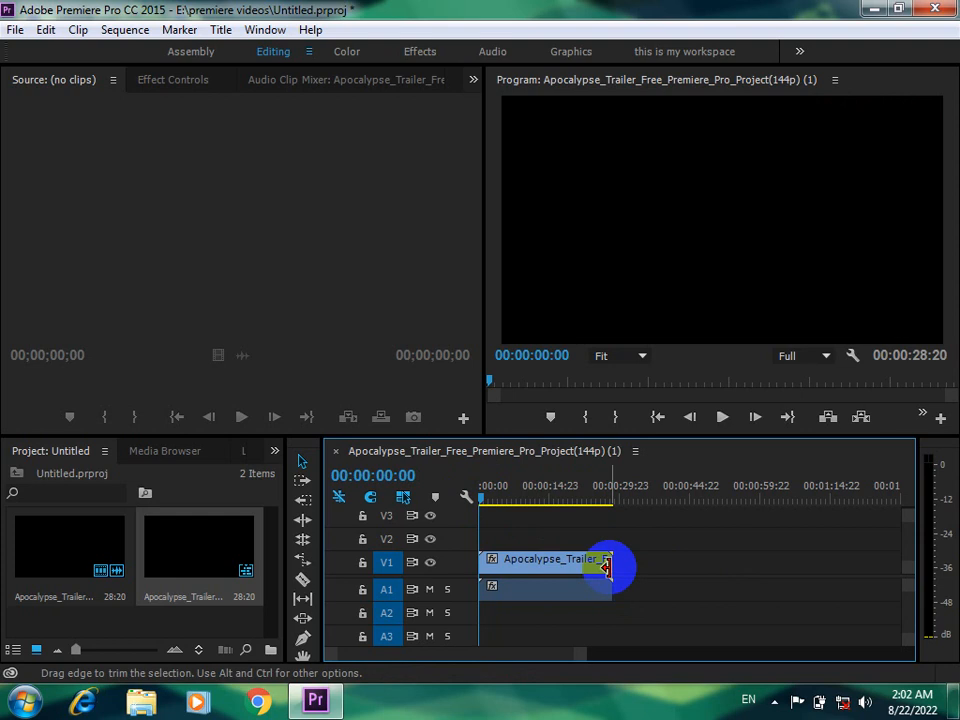
{"action": "mouse_move", "coordinate": [606, 567]}
{"action": "left_mouse_down"}
{"action": "mouse_move", "coordinate": [546, 561]}
{"action": "mouse_move", "coordinate": [612, 558]}
{"action": "left_mouse_up"}
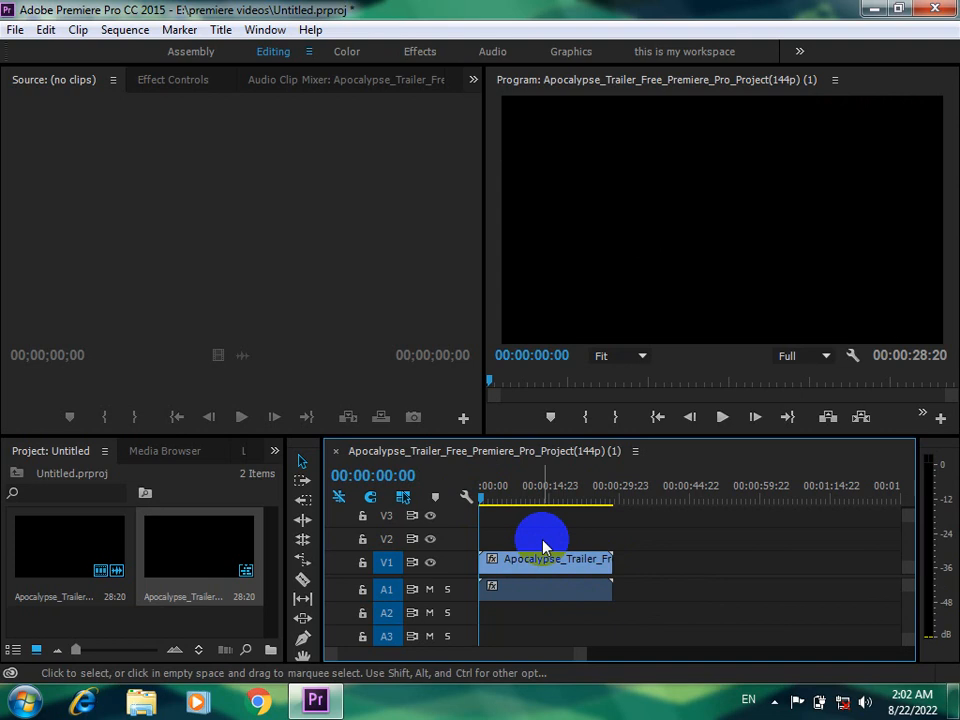
Step: Select the trailer clip's video and audio together with a marquee across tracks V1 and A1
{"action": "left_click", "coordinate": [303, 479]}
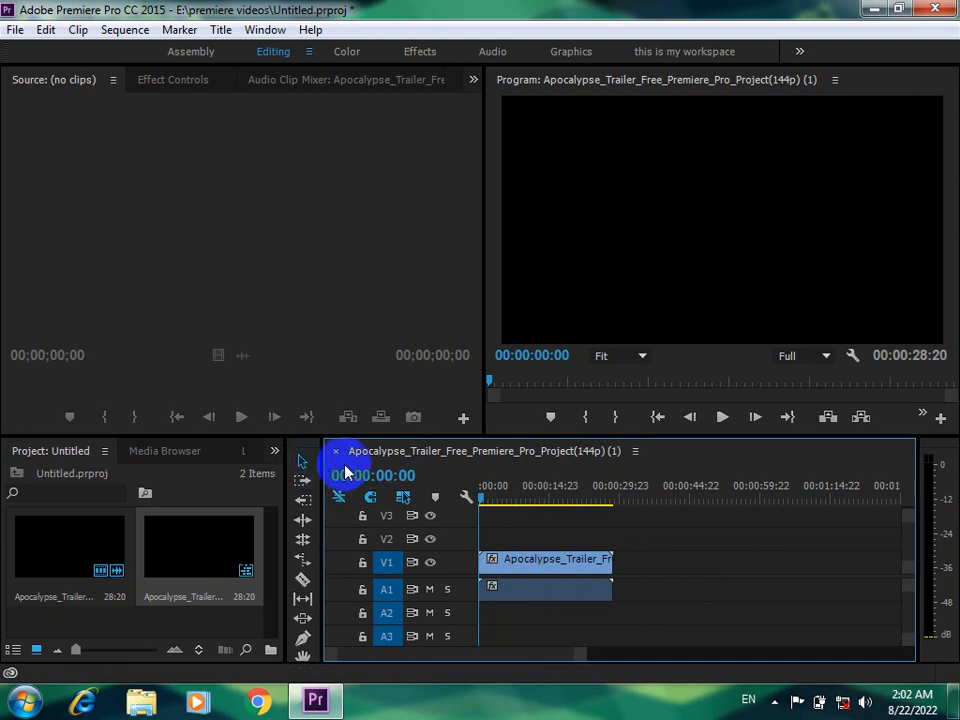
{"action": "left_click_drag", "start_coordinate": [667, 536], "coordinate": [600, 568]}
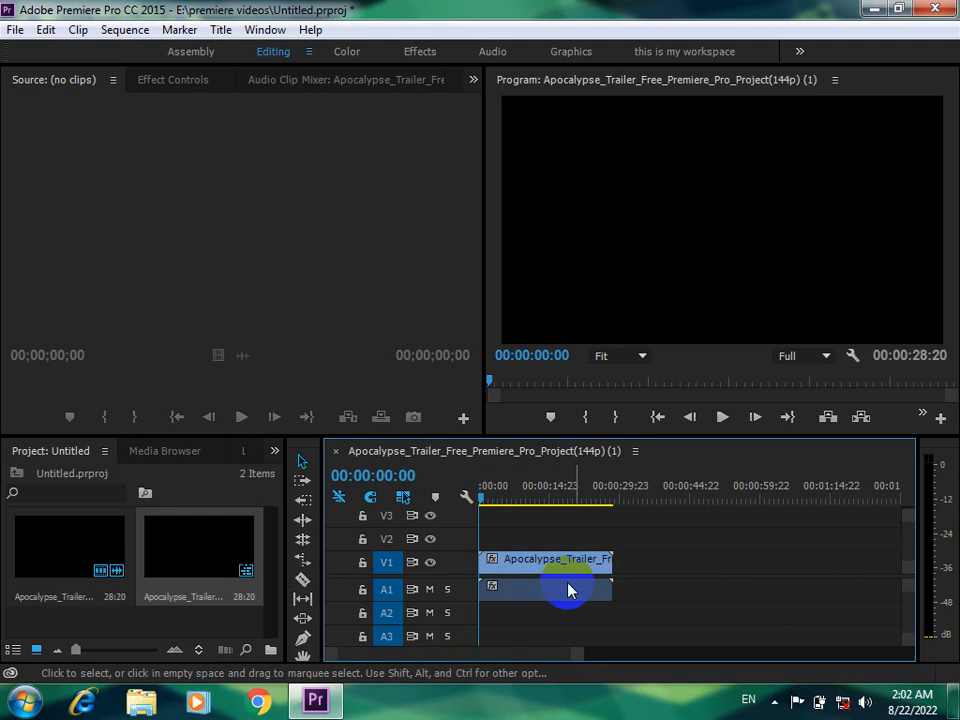
{"action": "left_click_drag", "start_coordinate": [664, 527], "coordinate": [473, 646]}
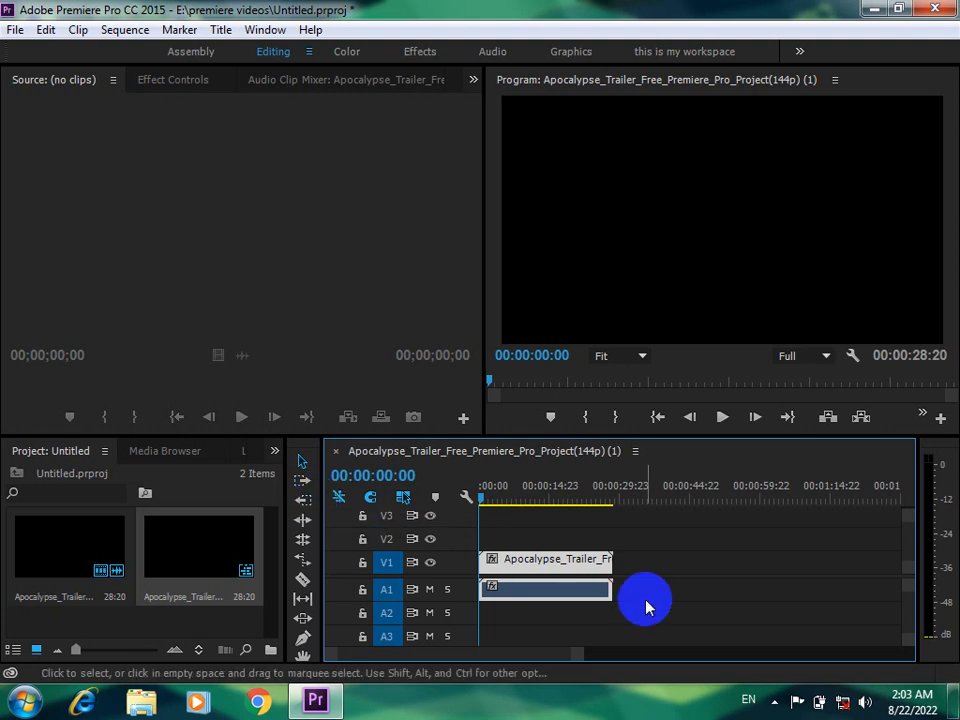
{"action": "left_click", "coordinate": [566, 569]}
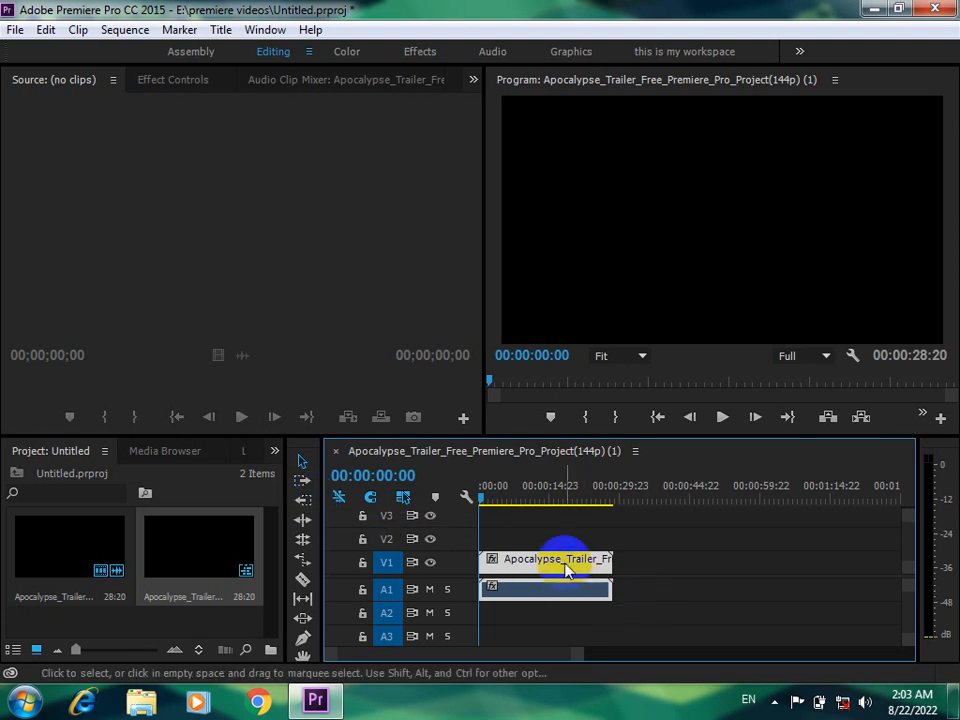
Step: Import aa.mp4 and place it on track V2 from the start of the sequence, above the trailer clip
{"action": "double_click", "coordinate": [208, 626]}
{"action": "double_click", "coordinate": [433, 330]}
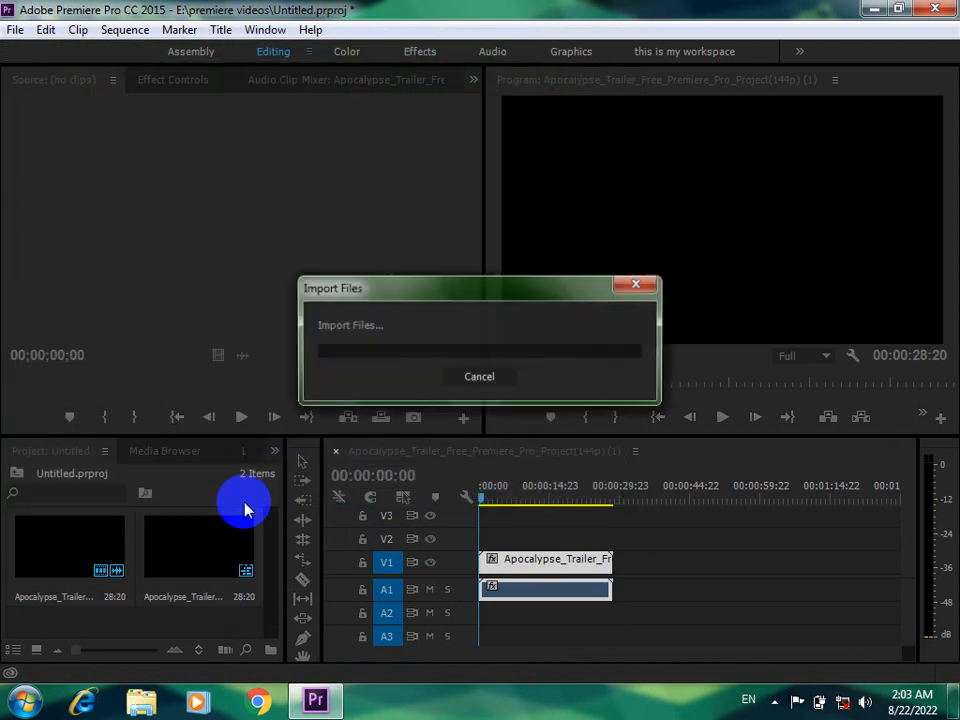
{"action": "left_click_drag", "start_coordinate": [95, 581], "coordinate": [548, 545]}
{"action": "key", "text": "minus"}
{"action": "key", "text": "minus"}
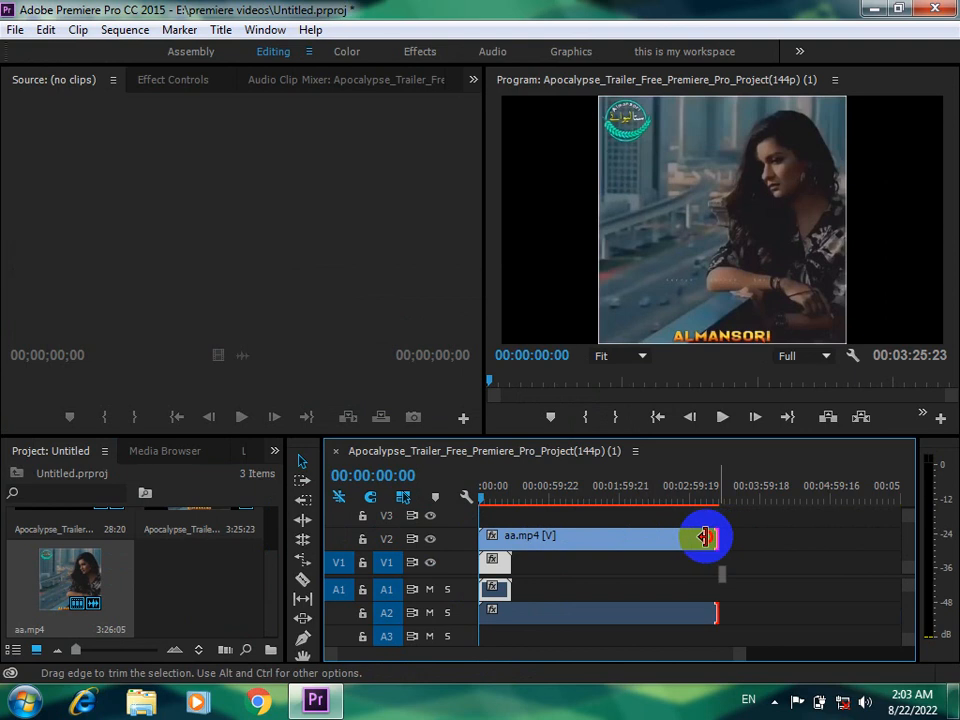
Step: Shorten aa.mp4 to about 36 seconds and move it to track V1, leaving a gap after the trailer clip
{"action": "left_click_drag", "start_coordinate": [705, 538], "coordinate": [565, 605]}
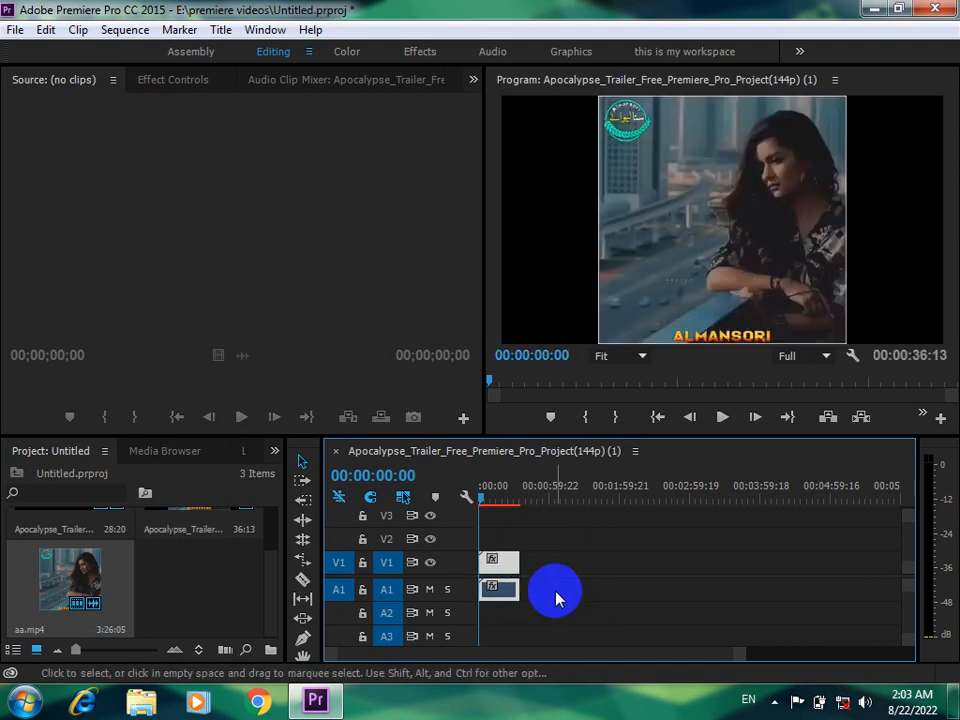
{"action": "key", "text": "ctrl+z"}
{"action": "left_click_drag", "start_coordinate": [509, 556], "coordinate": [549, 564]}
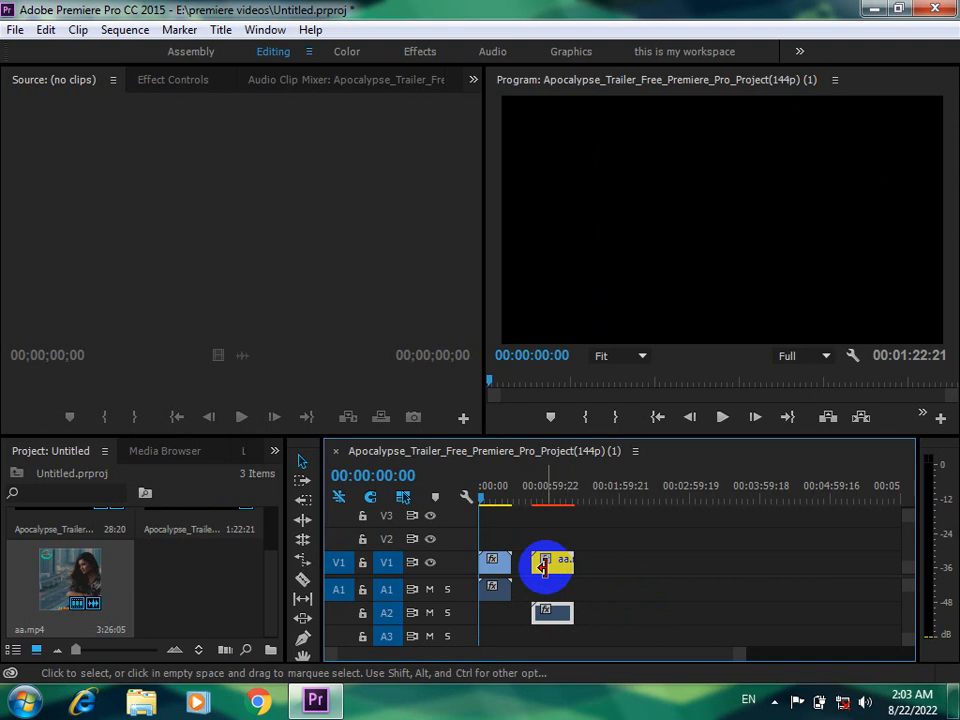
Step: Import the Adobe Premiere Pro CC 2018 2019 free trailer template video and place it on track V3 above aa.mp4
{"action": "double_click", "coordinate": [160, 577]}
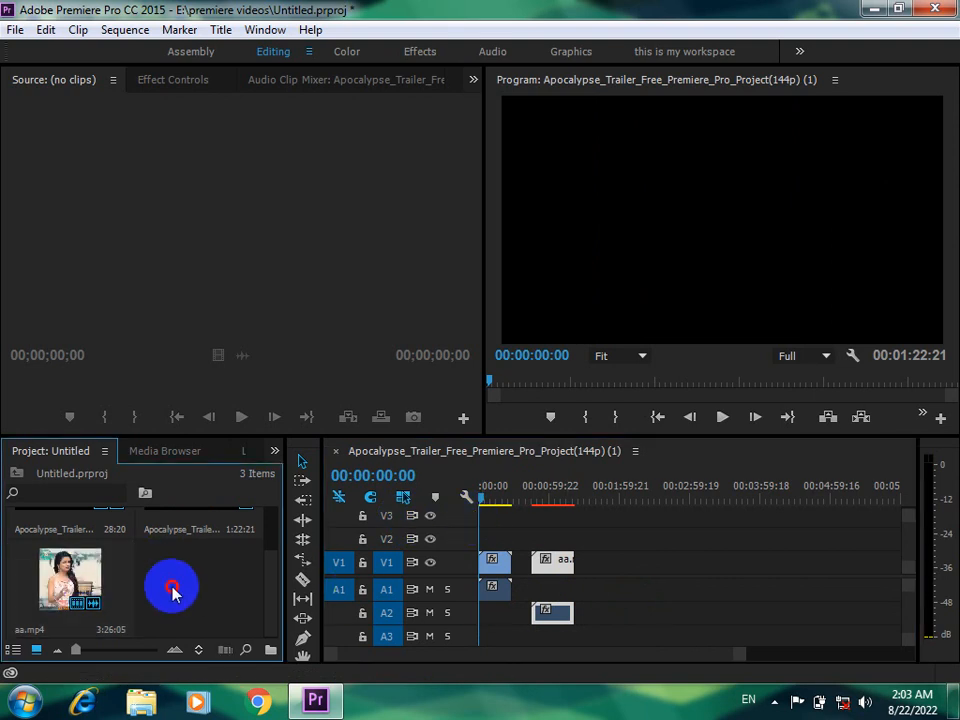
{"action": "double_click", "coordinate": [556, 325]}
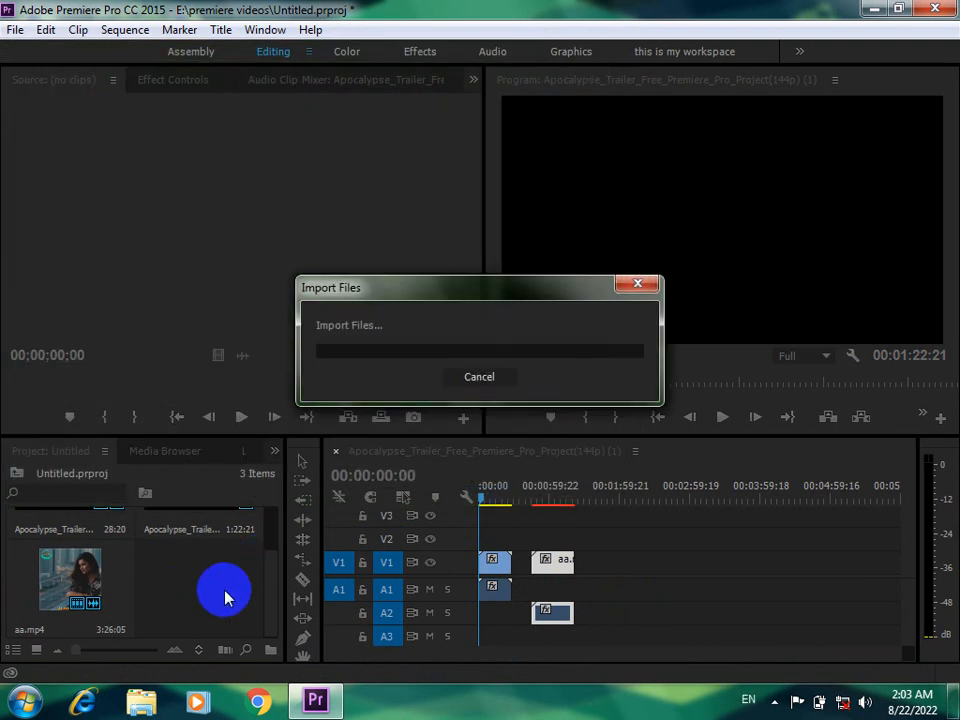
{"action": "left_click_drag", "start_coordinate": [463, 588], "coordinate": [526, 520]}
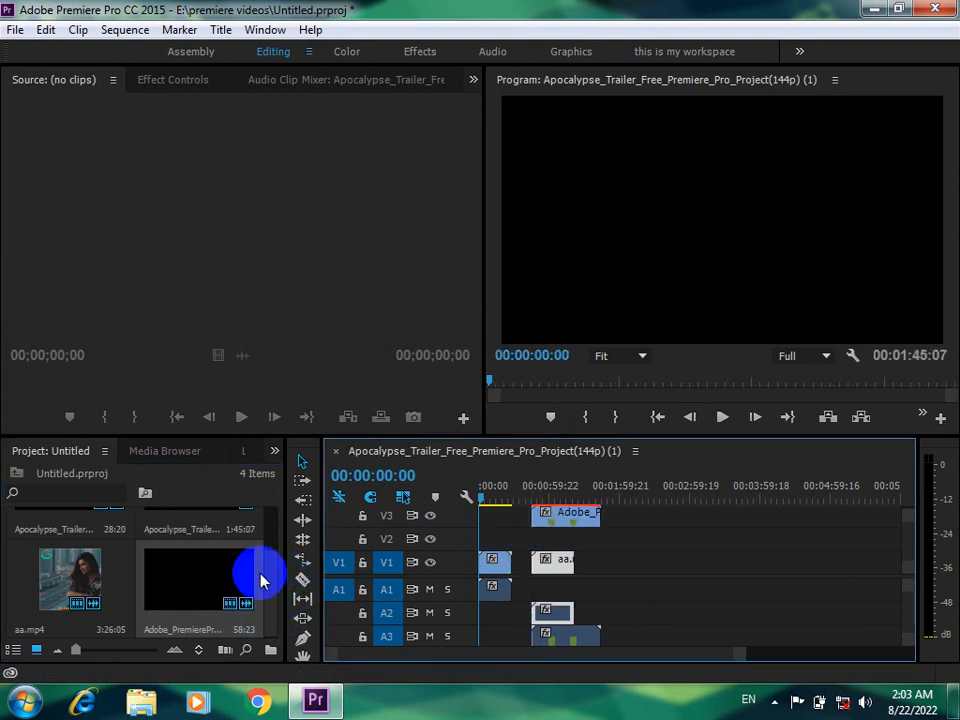
Step: Show the project items as a list, import the EVOLVE! video, and place it on track V2 right after the end of aa.mp4
{"action": "left_click", "coordinate": [12, 650]}
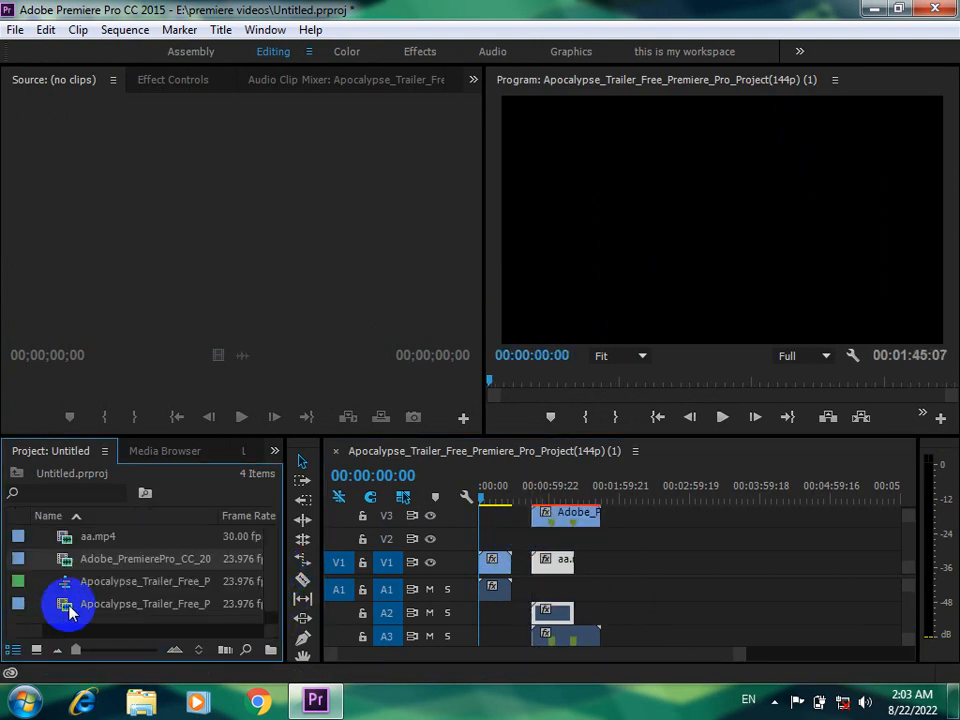
{"action": "double_click", "coordinate": [203, 625]}
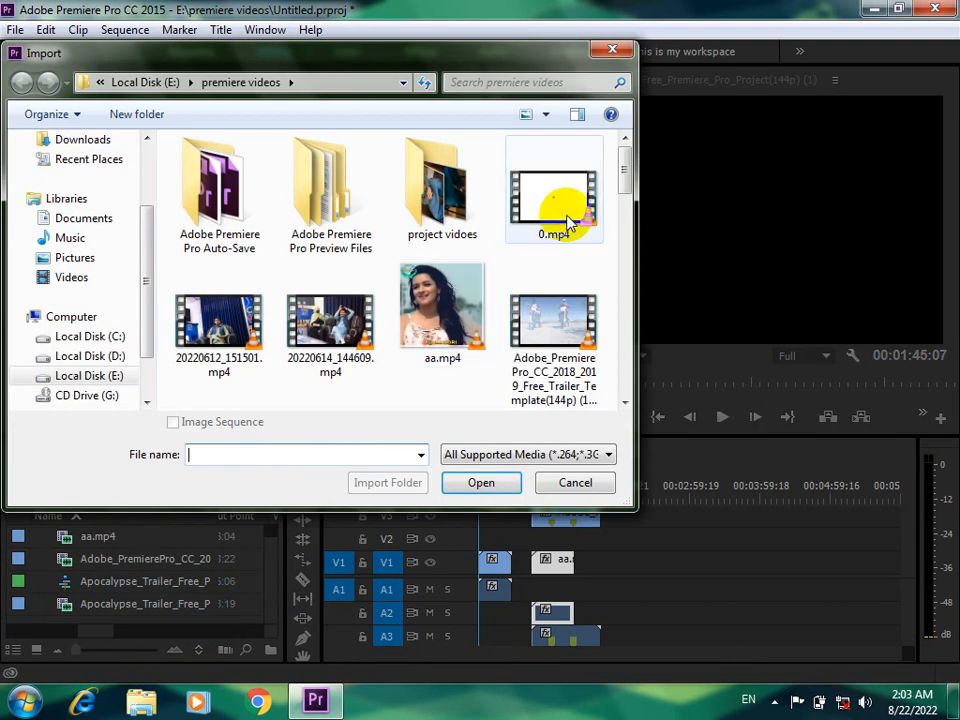
{"action": "left_click_drag", "start_coordinate": [620, 175], "coordinate": [628, 246]}
{"action": "double_click", "coordinate": [343, 193]}
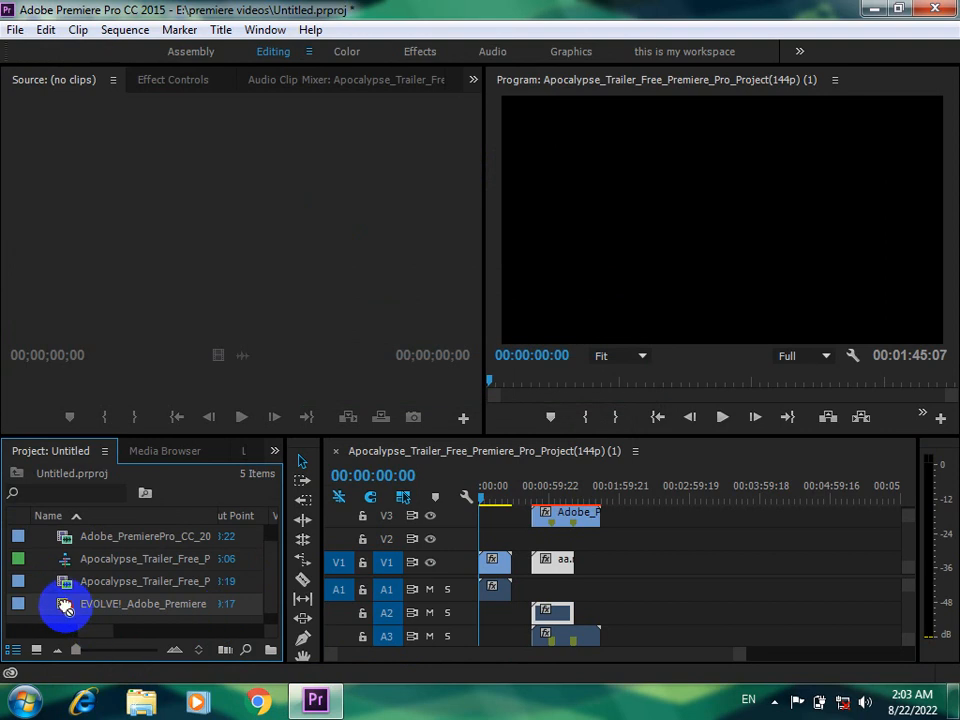
{"action": "left_click_drag", "start_coordinate": [64, 606], "coordinate": [605, 558]}
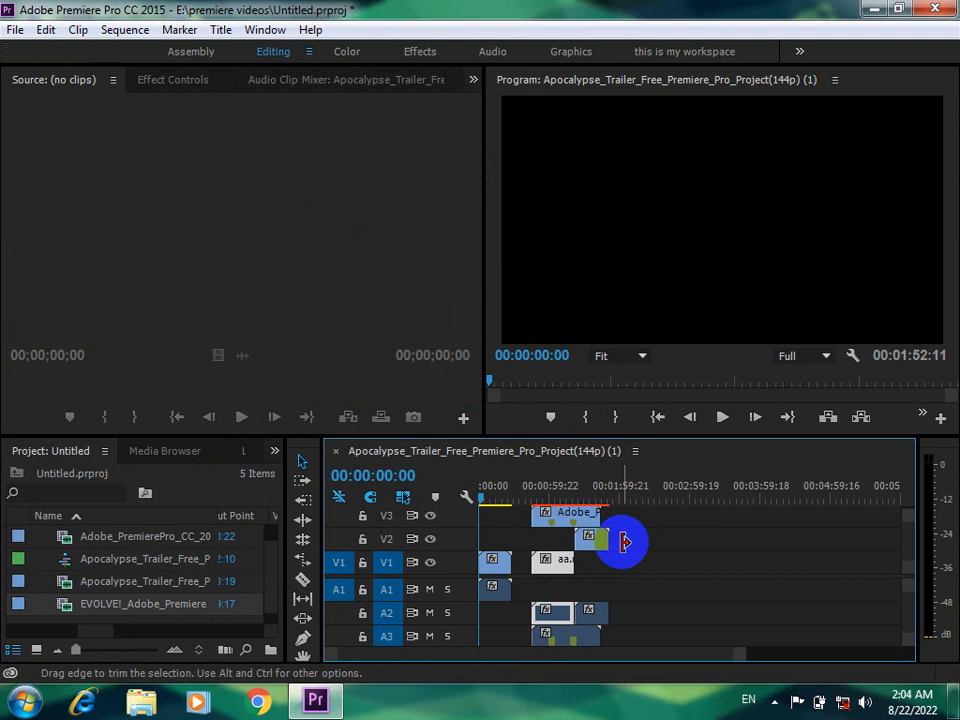
Step: Line up the clips end to end: trailer and aa.mp4 on V1, followed by EVOLVE! and the Adobe template clip on V2
{"action": "key", "text": "equal"}
{"action": "key", "text": "equal"}
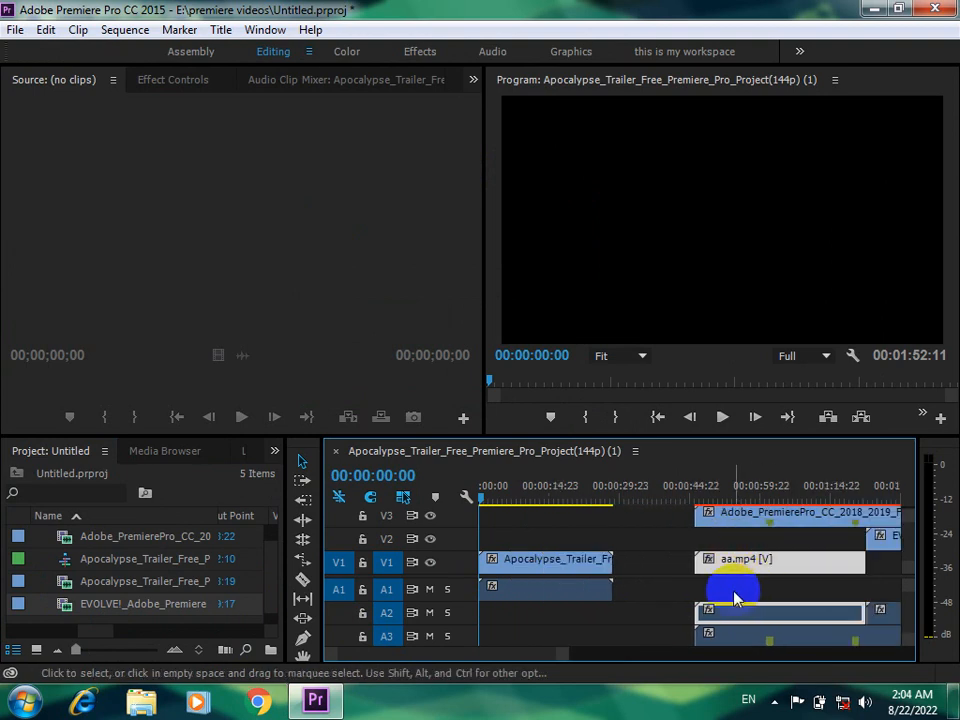
{"action": "key", "text": "minus"}
{"action": "left_click_drag", "start_coordinate": [619, 564], "coordinate": [588, 566]}
{"action": "left_click_drag", "start_coordinate": [699, 540], "coordinate": [815, 541]}
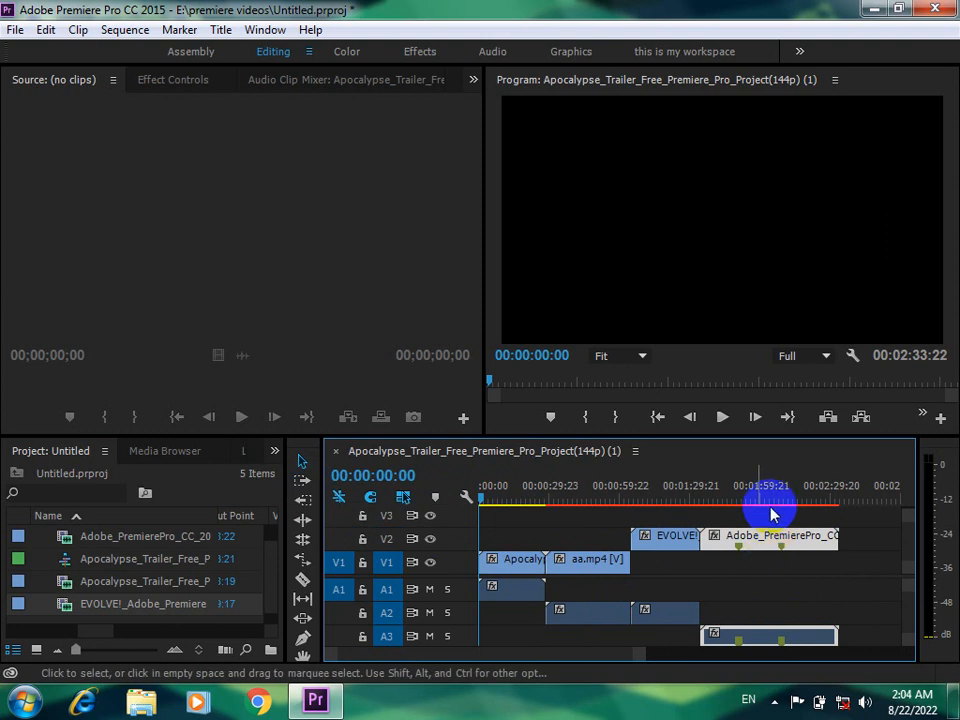
Step: Enlarge the timeline area and add another aa.mp4 on track V3, plus the Adobe template and EVOLVE! videos end to end on a new track V4
{"action": "left_click_drag", "start_coordinate": [699, 437], "coordinate": [641, 312]}
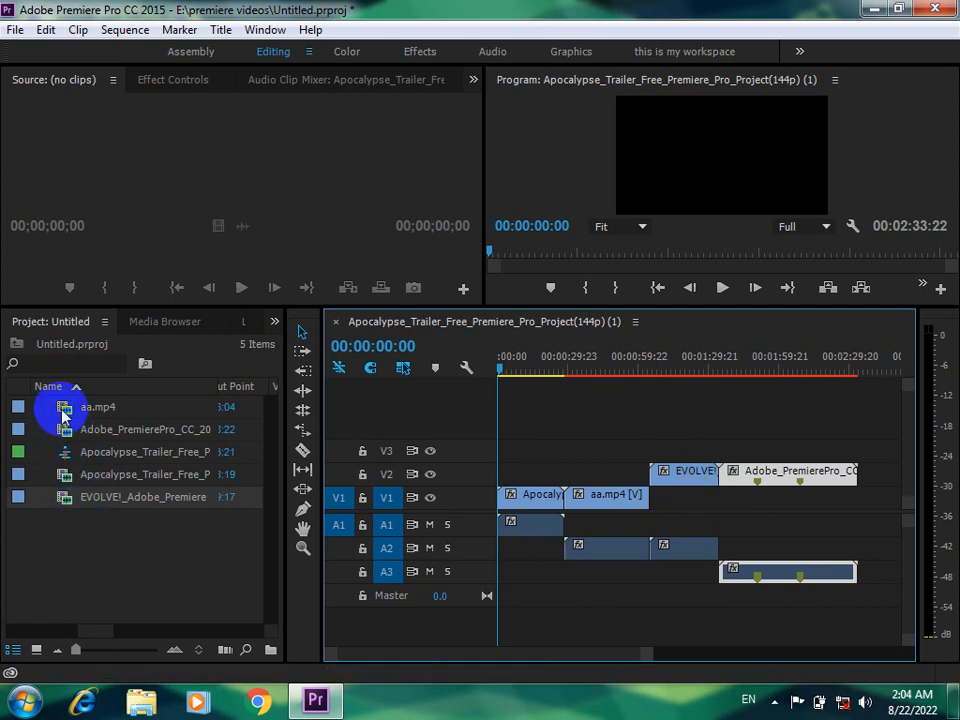
{"action": "left_click_drag", "start_coordinate": [64, 412], "coordinate": [513, 447]}
{"action": "left_click_drag", "start_coordinate": [64, 433], "coordinate": [529, 398]}
{"action": "left_click_drag", "start_coordinate": [75, 497], "coordinate": [673, 426]}
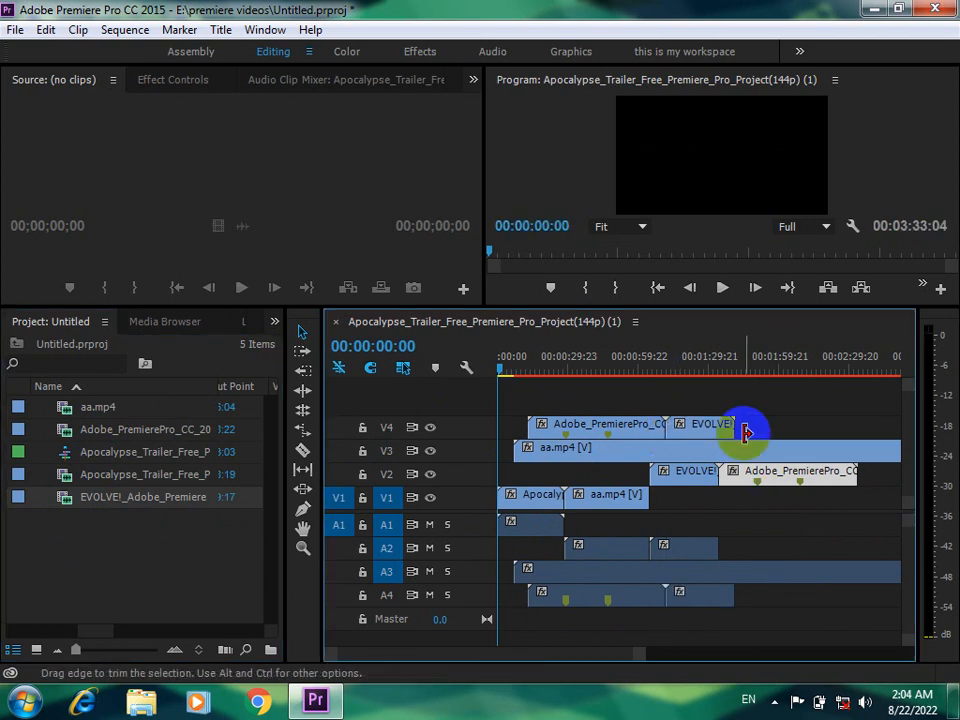
Step: Marquee-select EVOLVE! on V4 and the clips on V2 and V3 with their linked audio, and play the sequence's opening frames
{"action": "left_click_drag", "start_coordinate": [672, 384], "coordinate": [865, 638]}
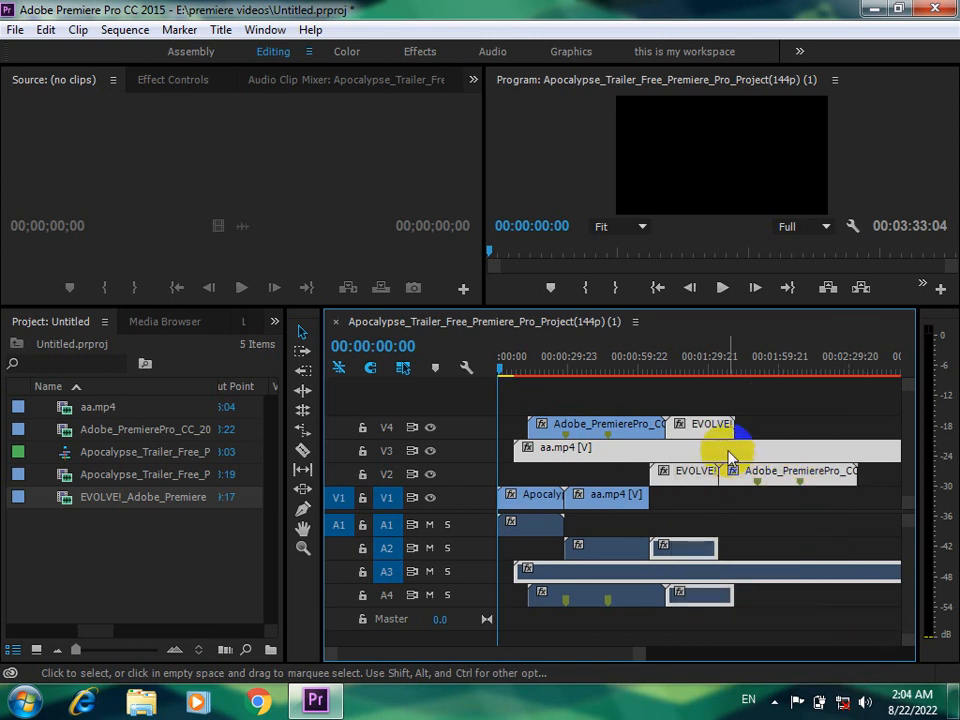
{"action": "left_click", "coordinate": [683, 499]}
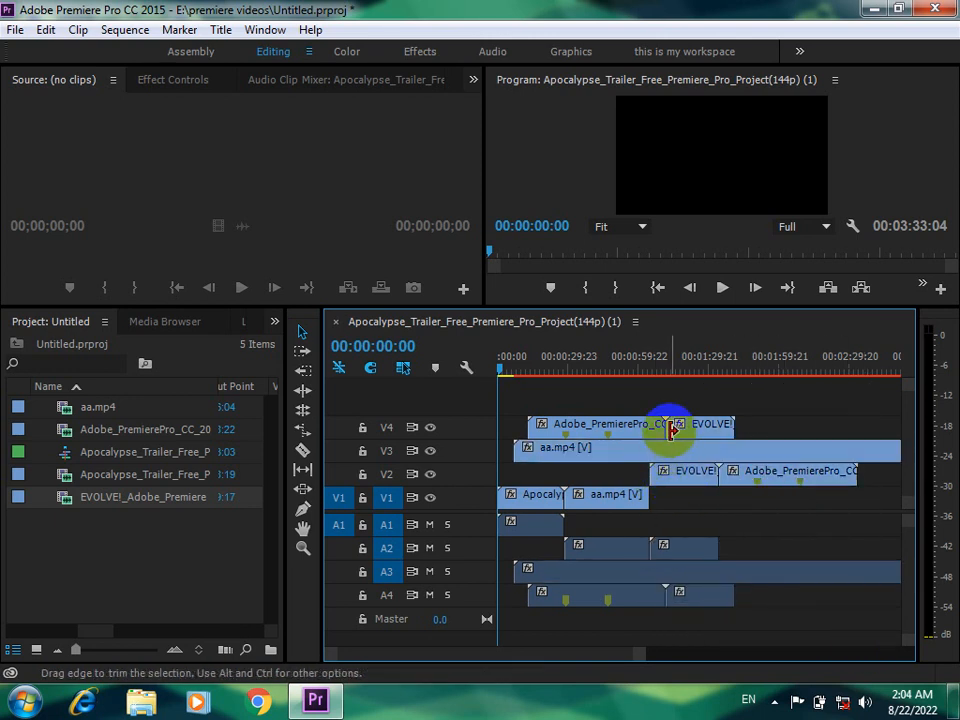
{"action": "left_click_drag", "start_coordinate": [681, 408], "coordinate": [656, 645]}
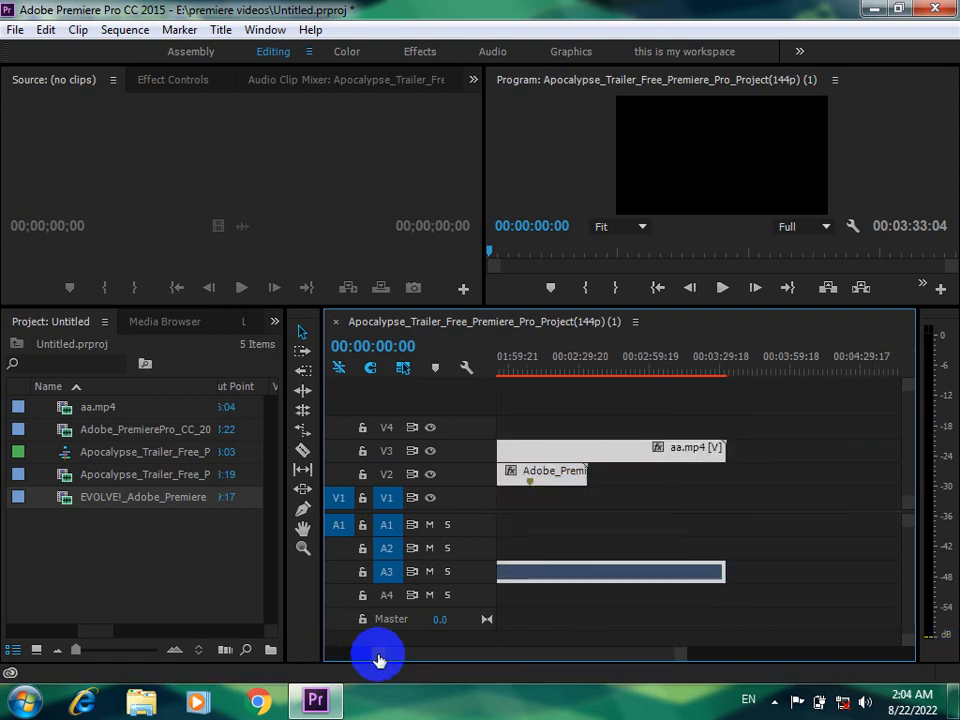
{"action": "left_click_drag", "start_coordinate": [378, 657], "coordinate": [334, 660]}
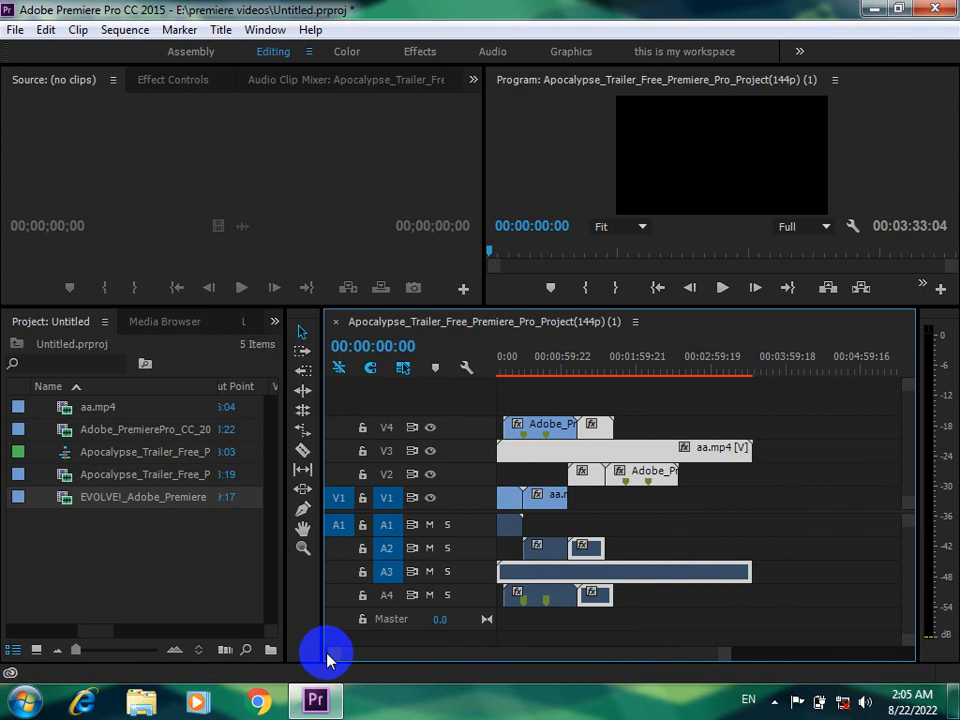
{"action": "mouse_move", "coordinate": [331, 658]}
{"action": "left_mouse_down"}
{"action": "mouse_move", "coordinate": [306, 658]}
{"action": "mouse_move", "coordinate": [324, 658]}
{"action": "left_mouse_up"}
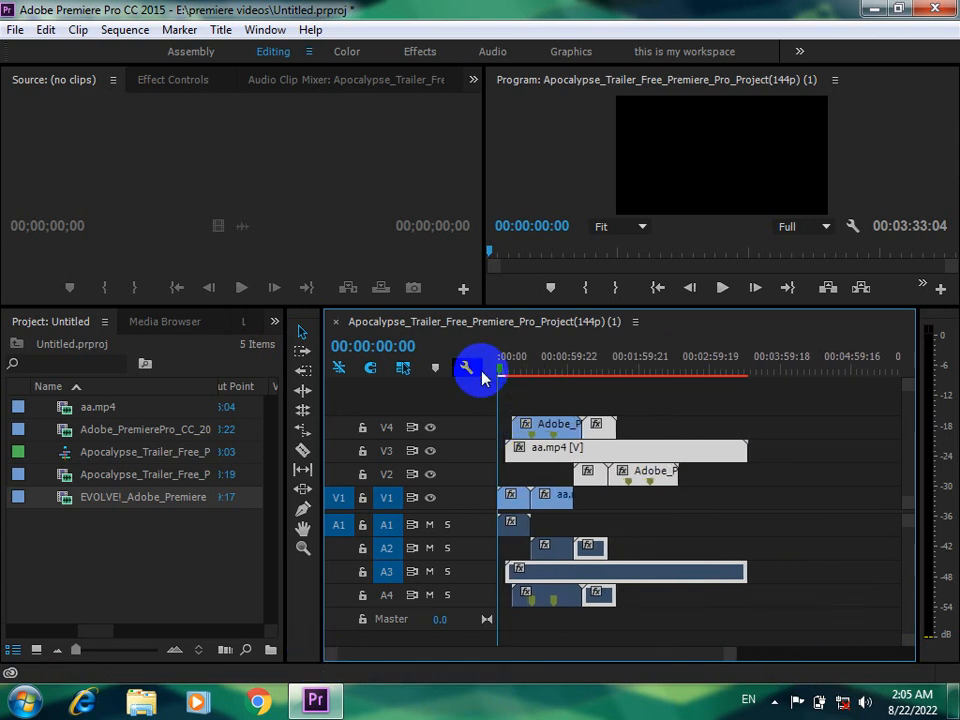
{"action": "key", "text": "space"}
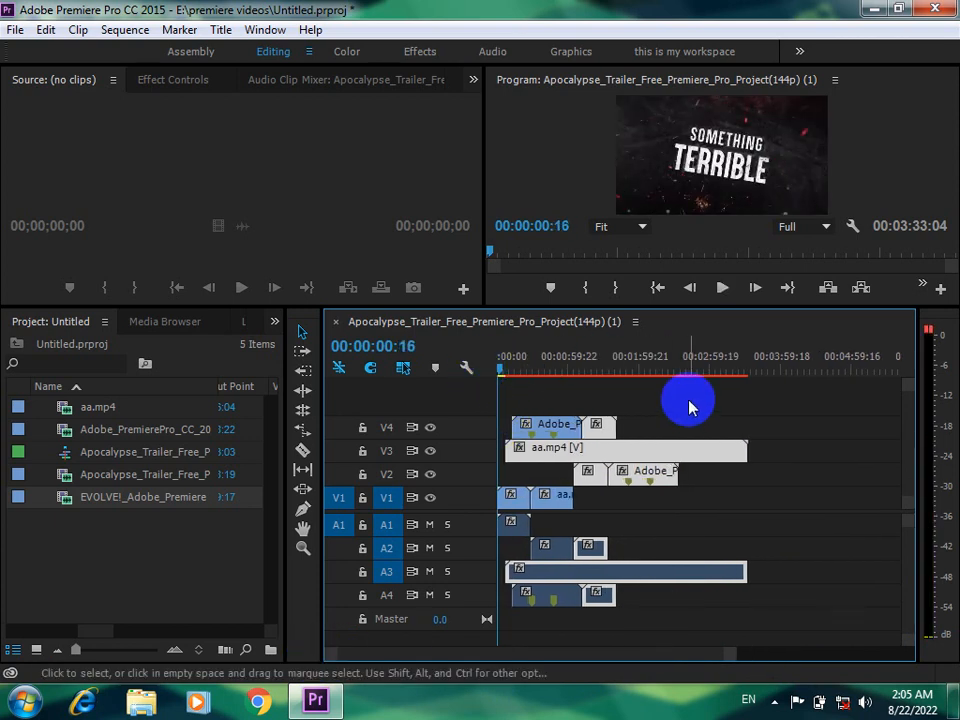
Step: With the Track Select Forward tool, shift aa.mp4 on V1 and all clips after it to about 00:01:56:14 and back against the trailer
{"action": "left_click", "coordinate": [303, 354]}
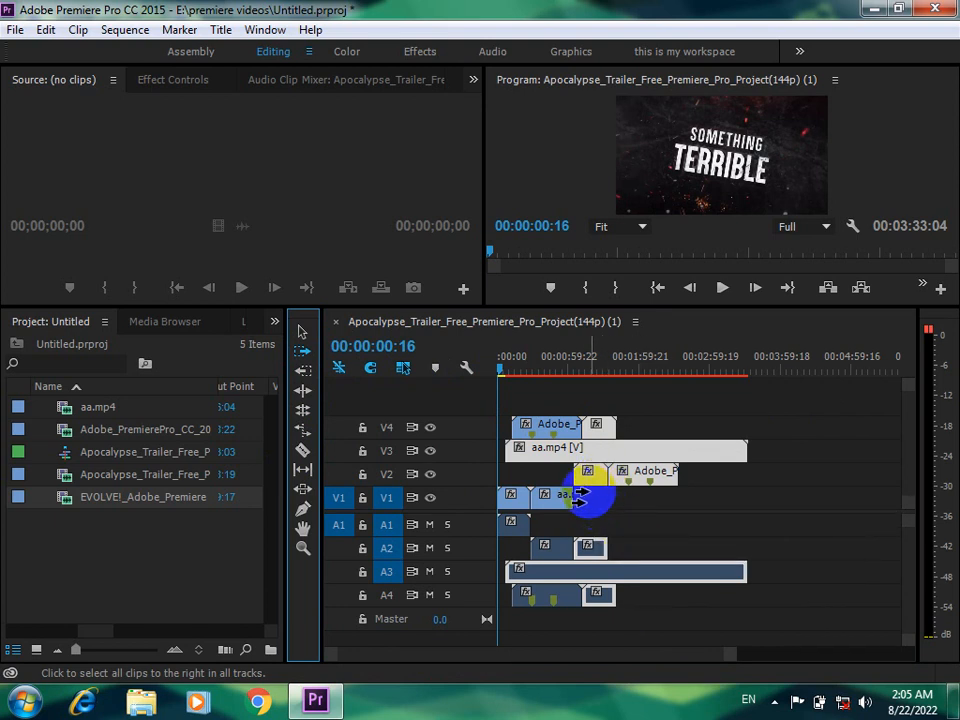
{"action": "left_click", "coordinate": [550, 546]}
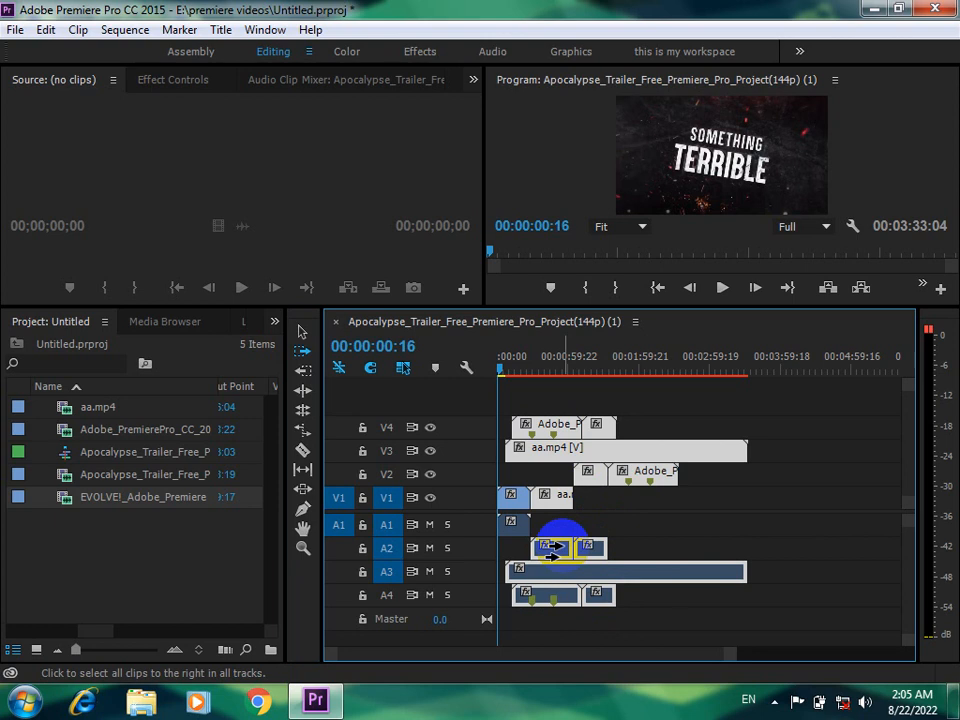
{"action": "left_click_drag", "start_coordinate": [561, 544], "coordinate": [668, 545]}
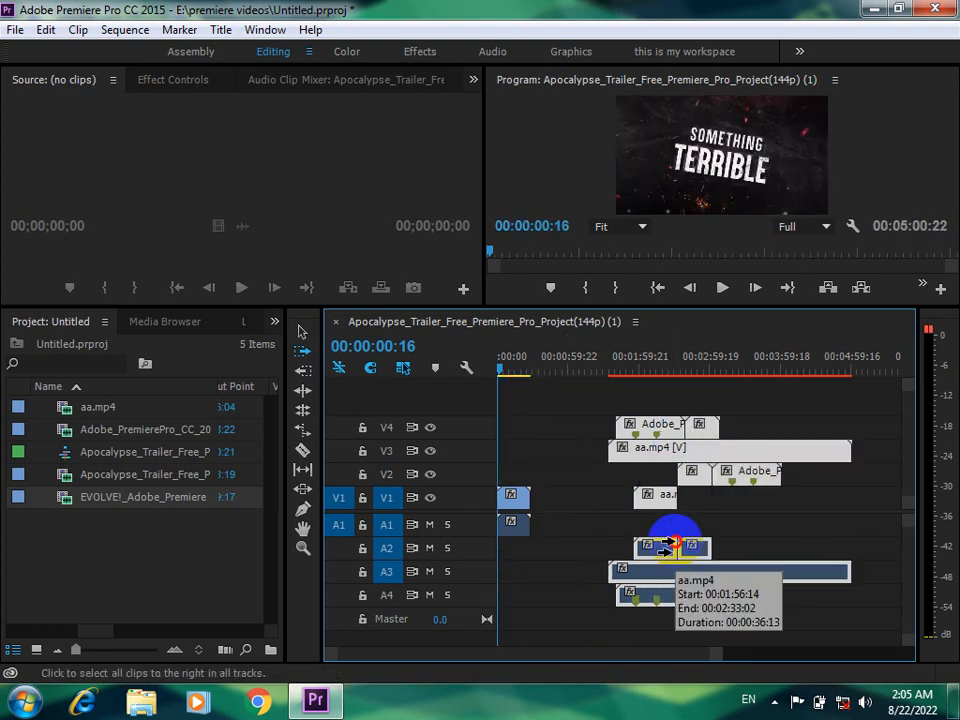
{"action": "left_click_drag", "start_coordinate": [672, 544], "coordinate": [572, 546]}
Step: Shift aa.mp4 on V3 and the Adobe template clip on V2 together so that aa.mp4 starts at about 00:00:46:07
{"action": "left_click_drag", "start_coordinate": [600, 494], "coordinate": [663, 465]}
{"action": "key", "text": "ctrl+z"}
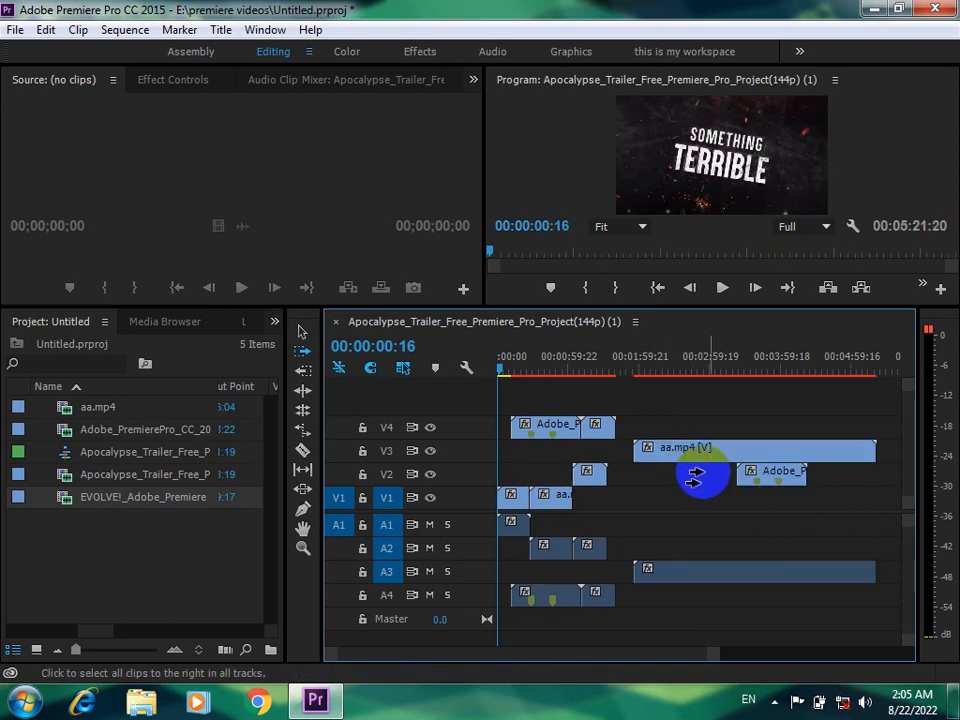
{"action": "left_click_drag", "start_coordinate": [750, 451], "coordinate": [668, 458]}
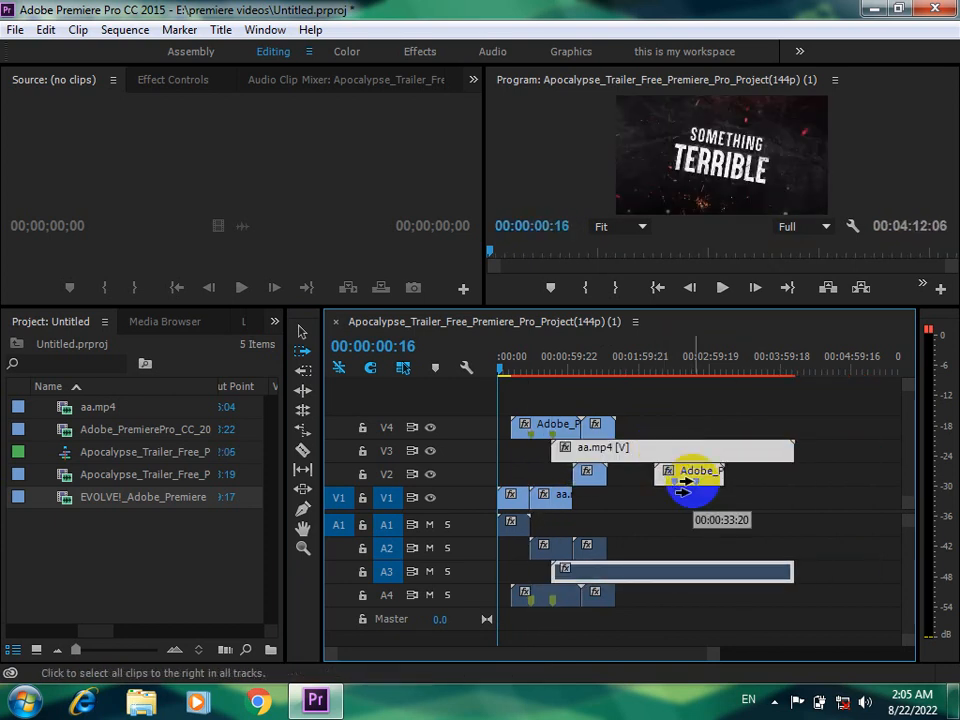
Step: Try forward selections across all tracks, starting from EVOLVE! on V4, the Adobe template on V4, and the trailer's audio on A1
{"action": "left_click", "coordinate": [597, 427]}
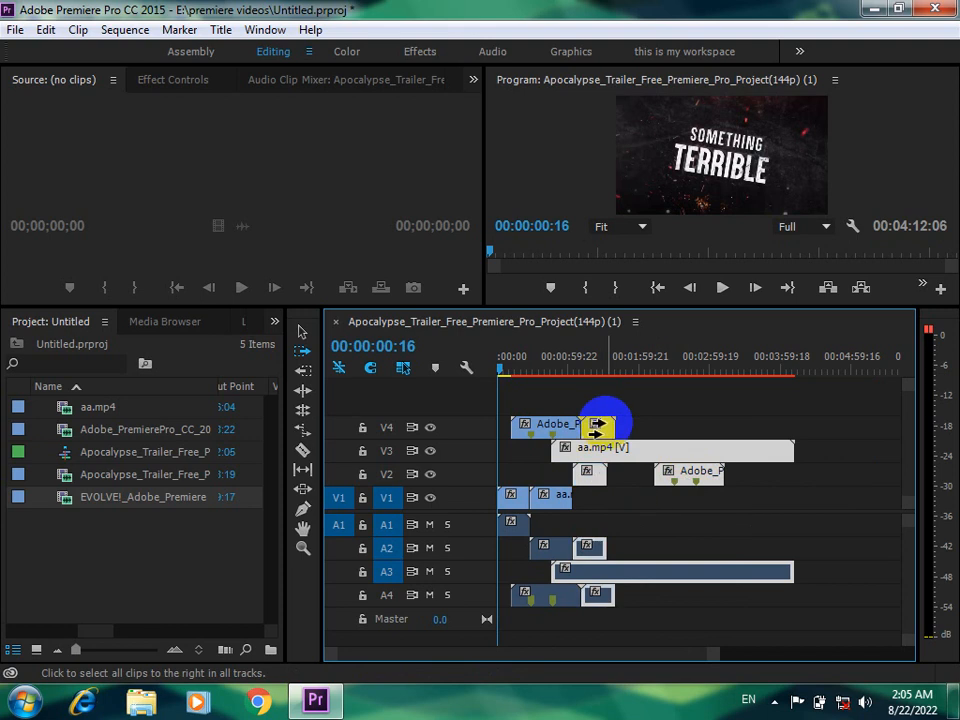
{"action": "left_click", "coordinate": [562, 425]}
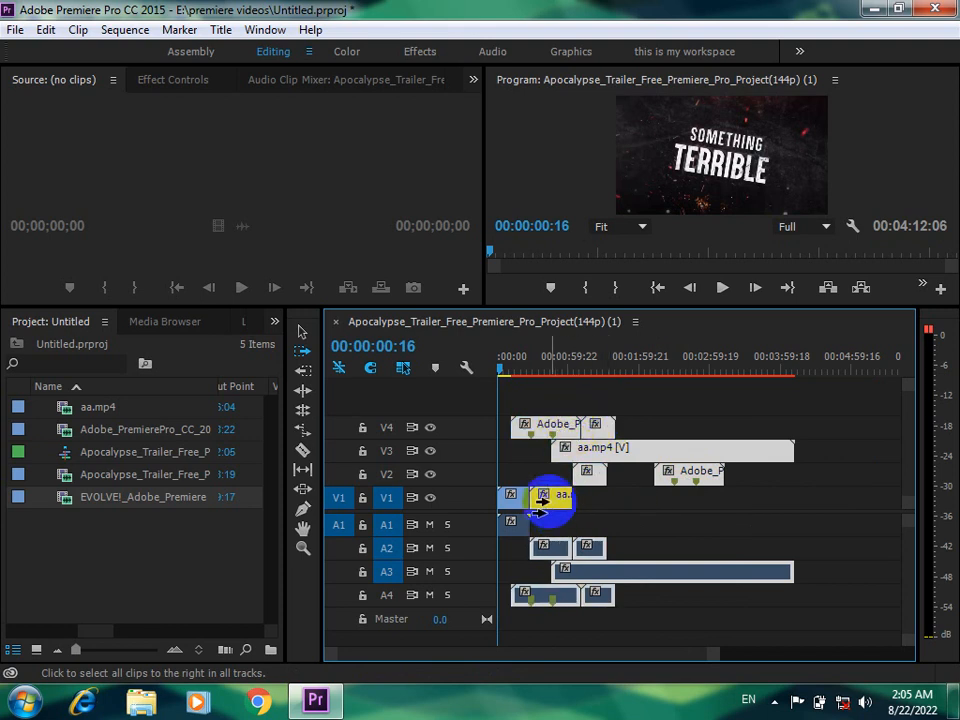
{"action": "left_click", "coordinate": [521, 525]}
{"action": "left_click", "coordinate": [562, 430]}
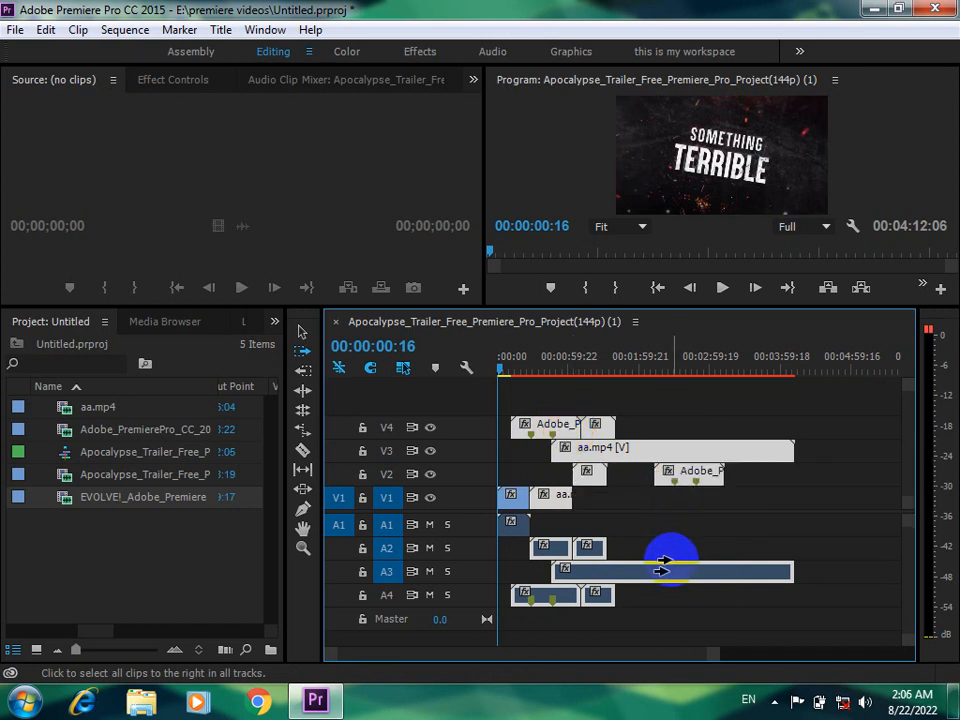
Step: Try shifting aa.mp4 on V3, both EVOLVE! clips and the V2 Adobe template about 33 seconds later, and undo the move
{"action": "left_click", "coordinate": [614, 449]}
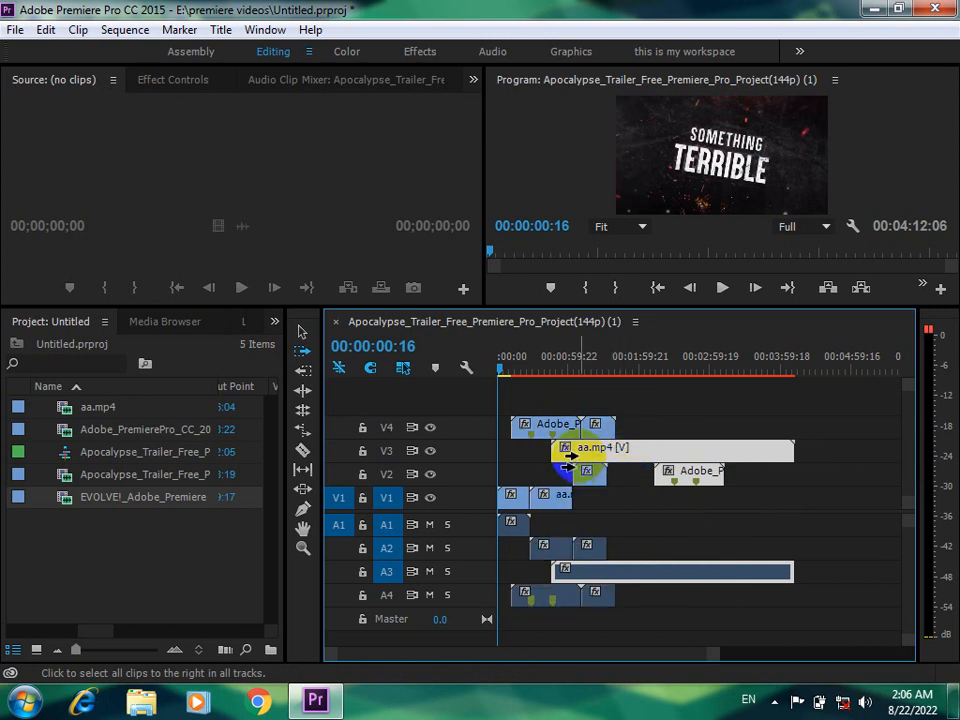
{"action": "left_click_drag", "start_coordinate": [570, 449], "coordinate": [623, 457]}
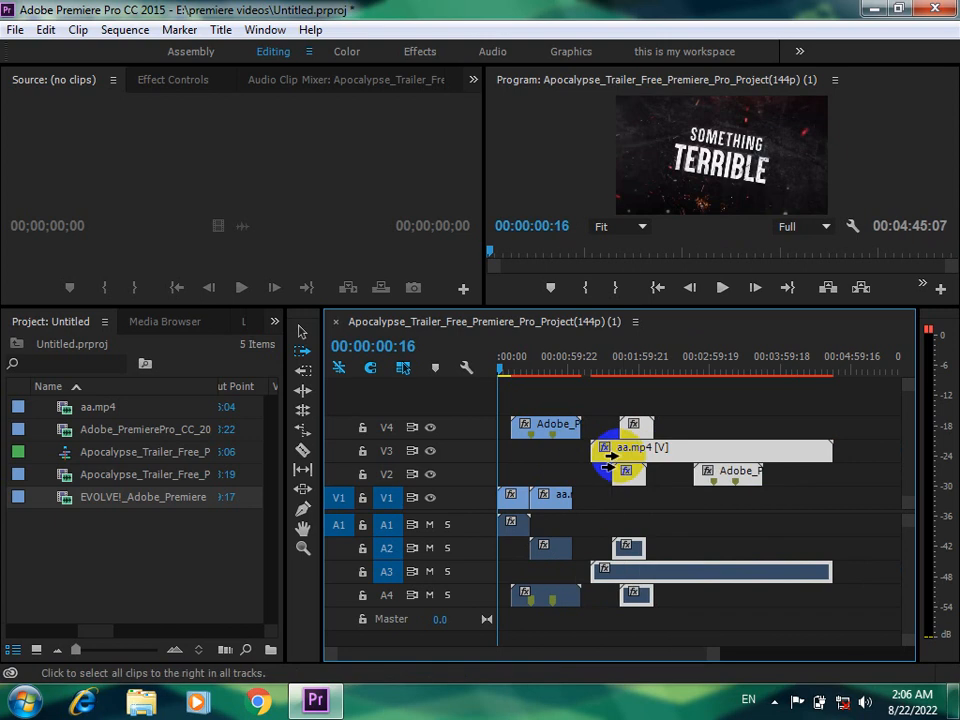
{"action": "key", "text": "ctrl+z"}
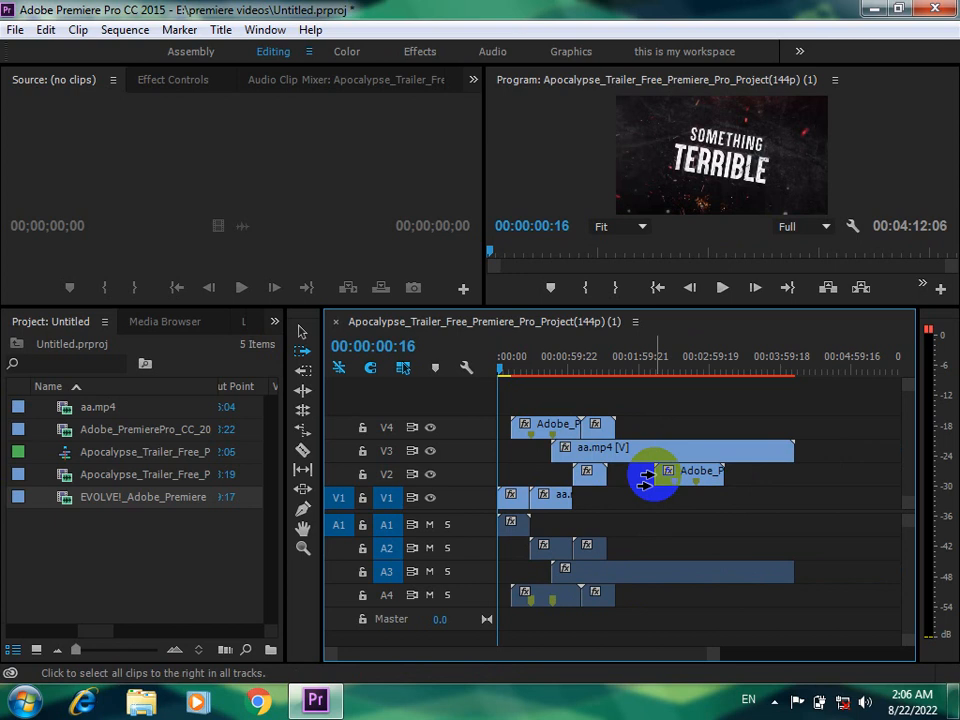
Step: Forward-select only track V3, move its aa.mp4 clip to start at about 00:01:56:02, and return it to its previous position
{"action": "left_click", "coordinate": [572, 455]}
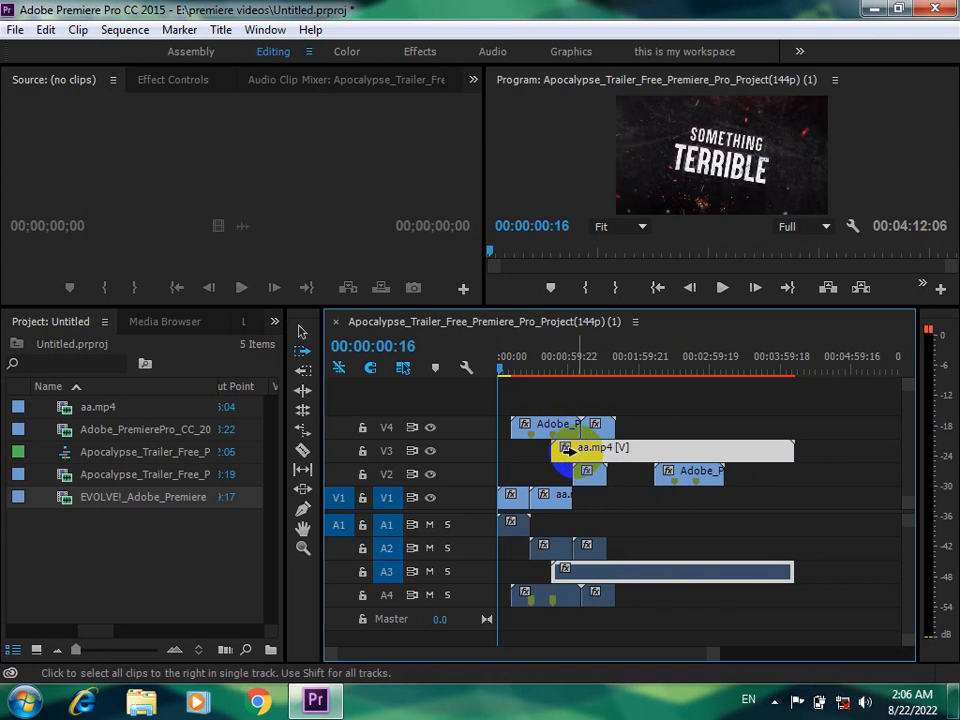
{"action": "left_click_drag", "start_coordinate": [572, 452], "coordinate": [650, 452]}
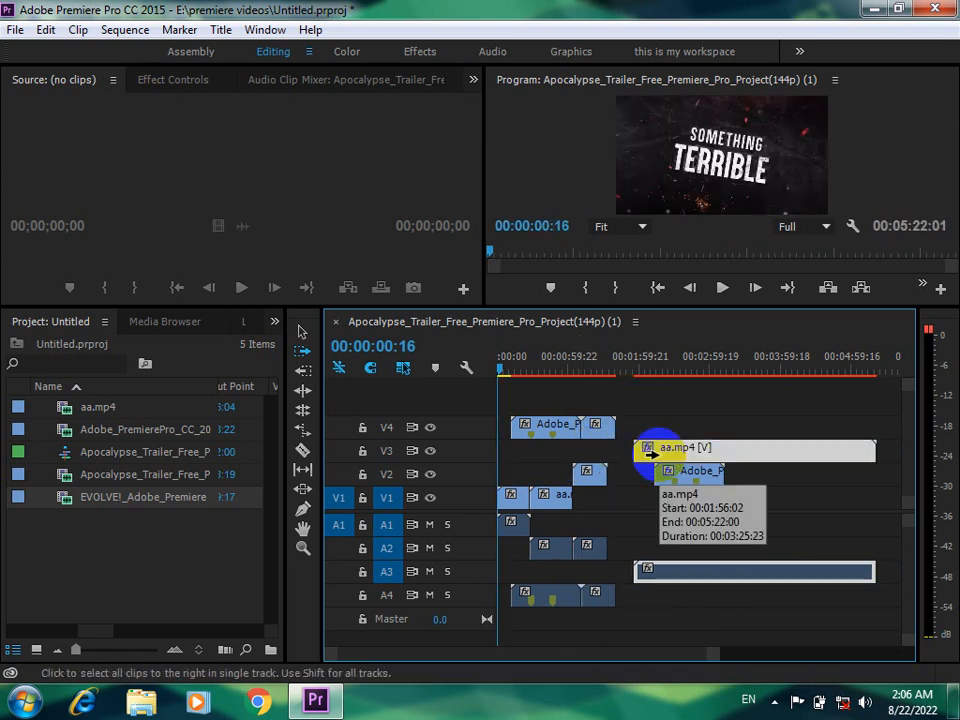
{"action": "key", "text": "shift"}
{"action": "left_click_drag", "start_coordinate": [651, 455], "coordinate": [620, 457]}
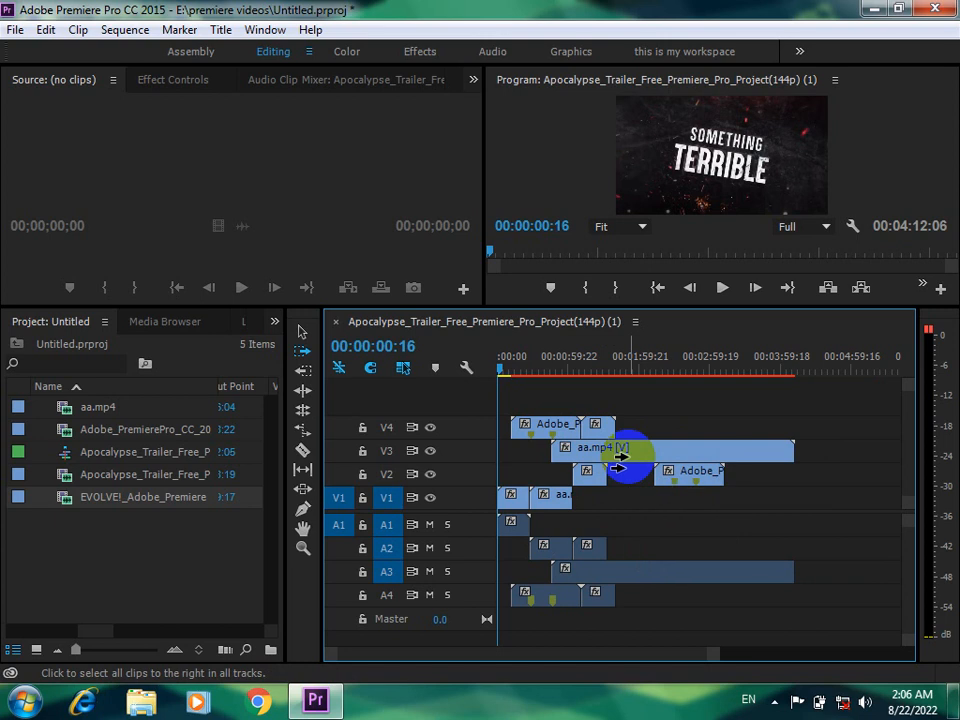
Step: Try moving all clips from aa.mp4 on V1 onward to about 00:01:55:19 and one video track up, and undo the move
{"action": "left_click", "coordinate": [548, 500]}
{"action": "left_click_drag", "start_coordinate": [548, 500], "coordinate": [660, 490]}
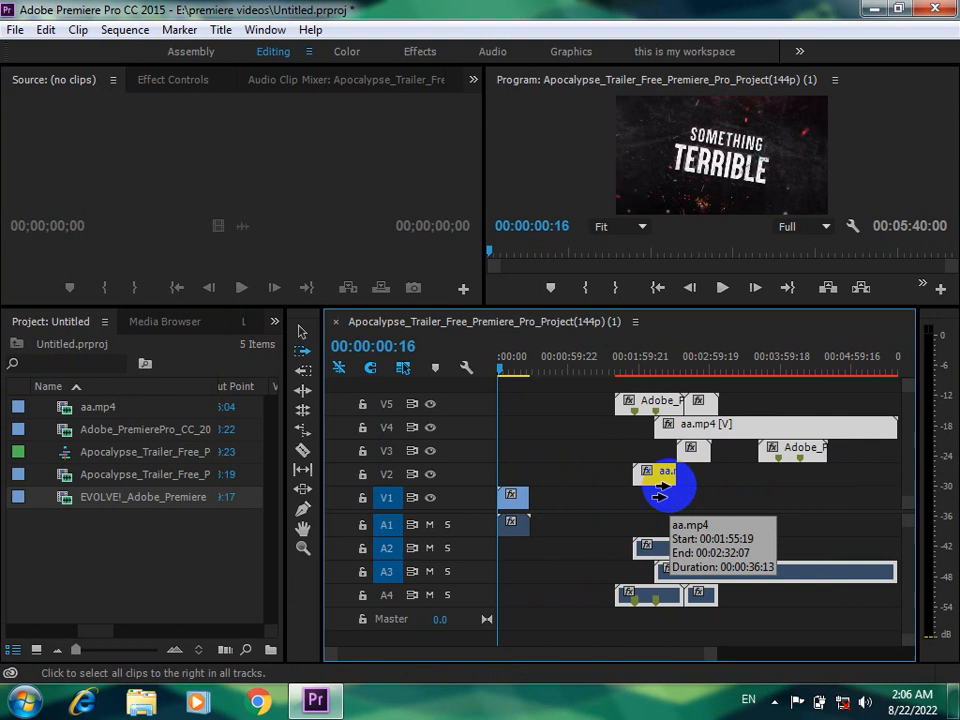
{"action": "key", "text": "ctrl+z"}
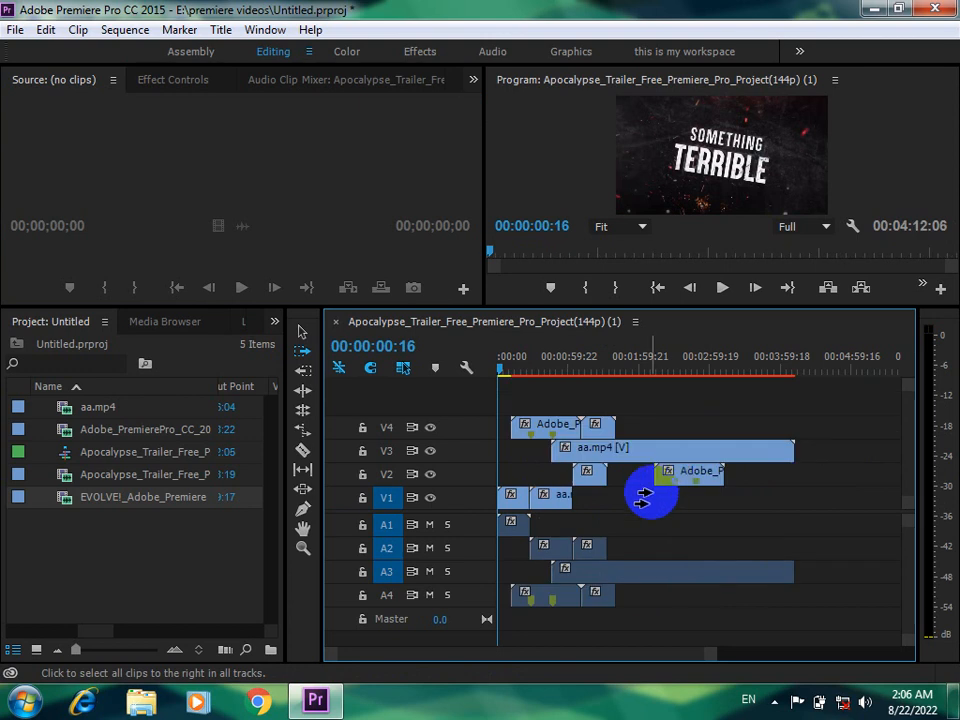
Step: Forward-select only the V2 clips from EVOLVE! onward, and try all-track forward selections from several different points in the sequence
{"action": "left_click", "coordinate": [588, 479]}
{"action": "left_click_drag", "start_coordinate": [588, 479], "coordinate": [566, 496]}
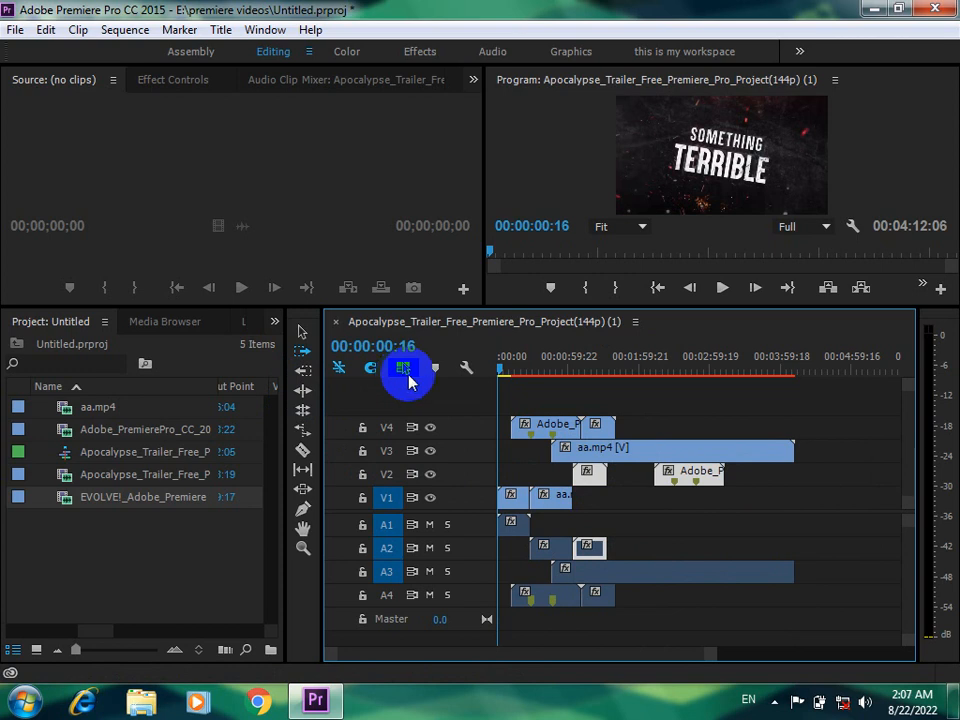
{"action": "left_click", "coordinate": [566, 448]}
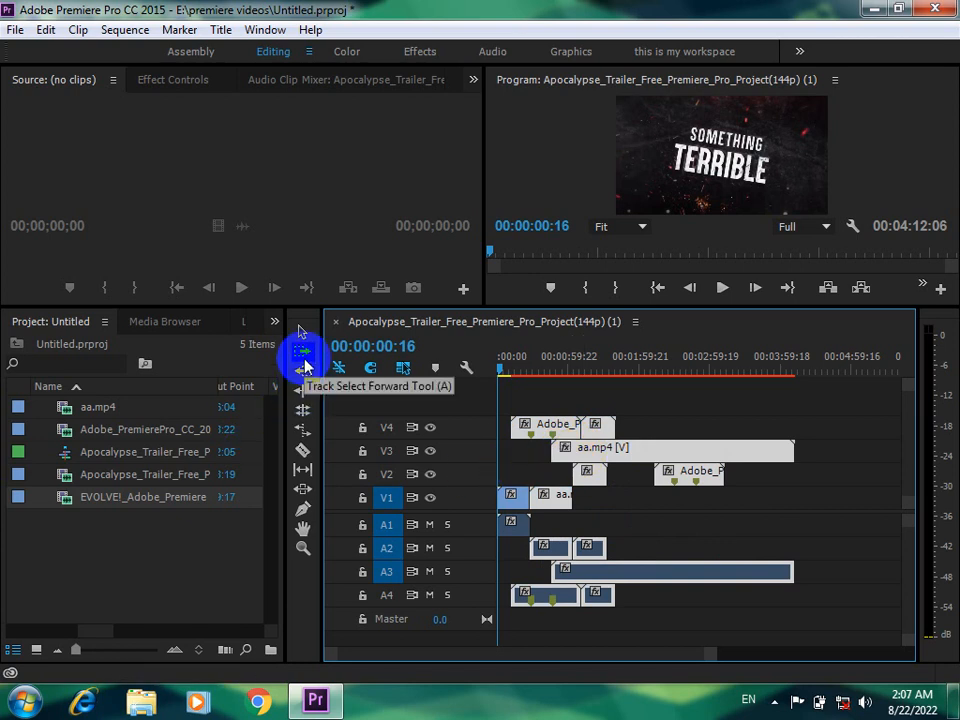
{"action": "left_click", "coordinate": [607, 450]}
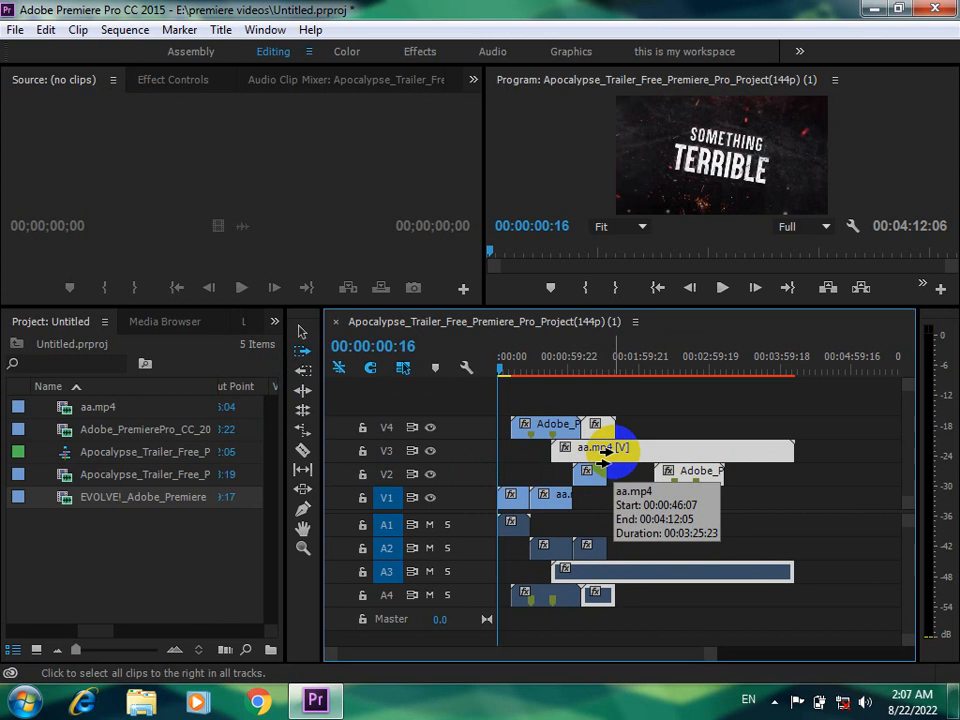
{"action": "left_click", "coordinate": [552, 472]}
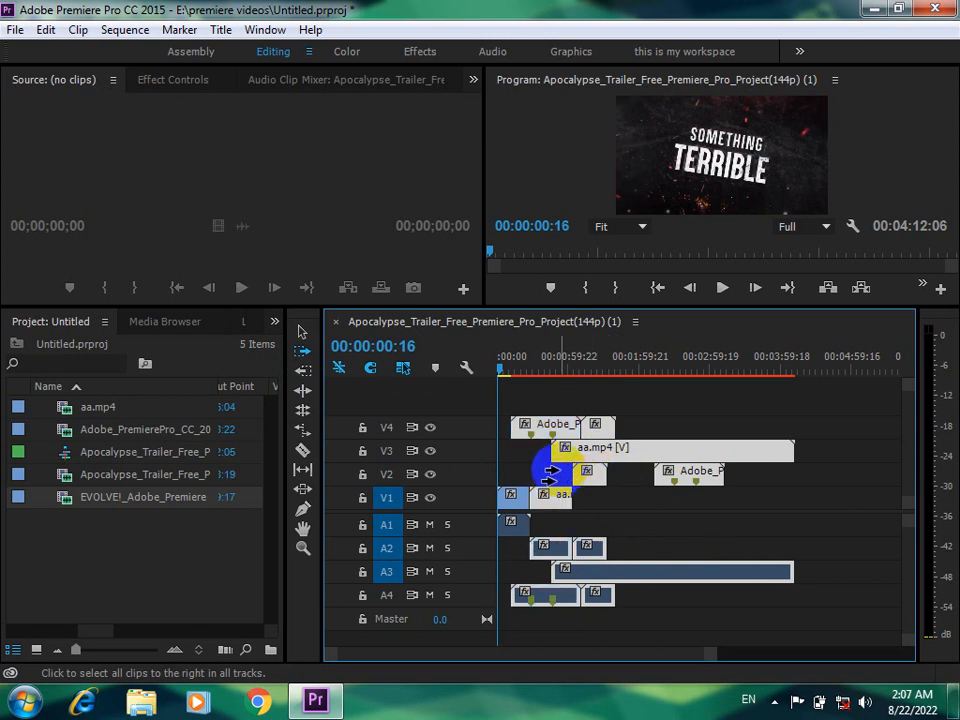
{"action": "left_click", "coordinate": [638, 479]}
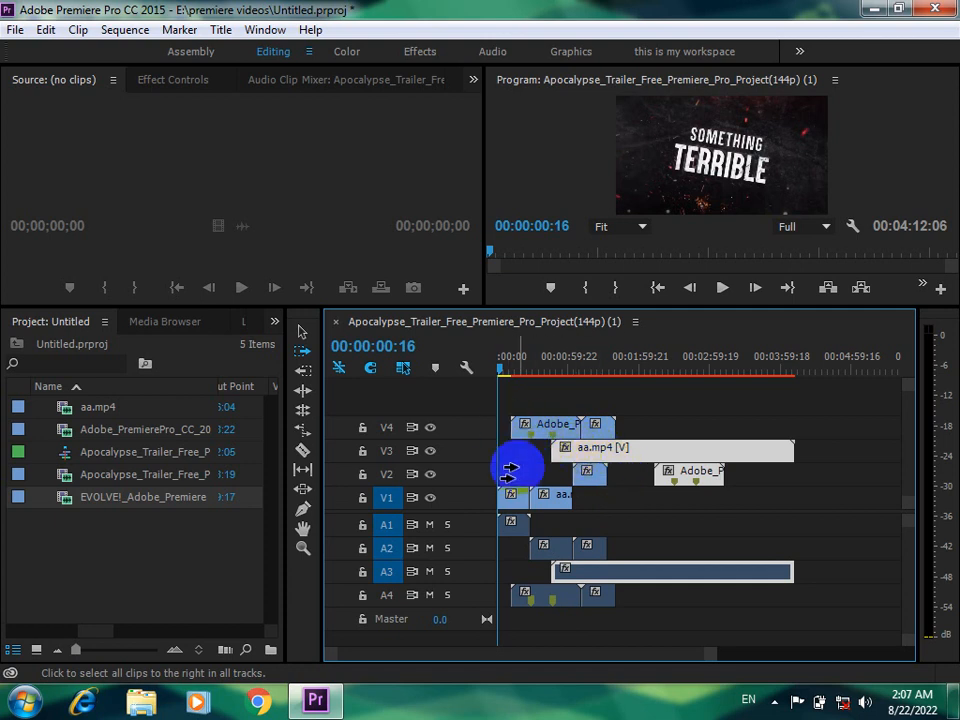
Step: Forward-select every clip from the trailer on V1 and move them all about two minutes later and one video track up
{"action": "left_click_drag", "start_coordinate": [514, 497], "coordinate": [655, 472]}
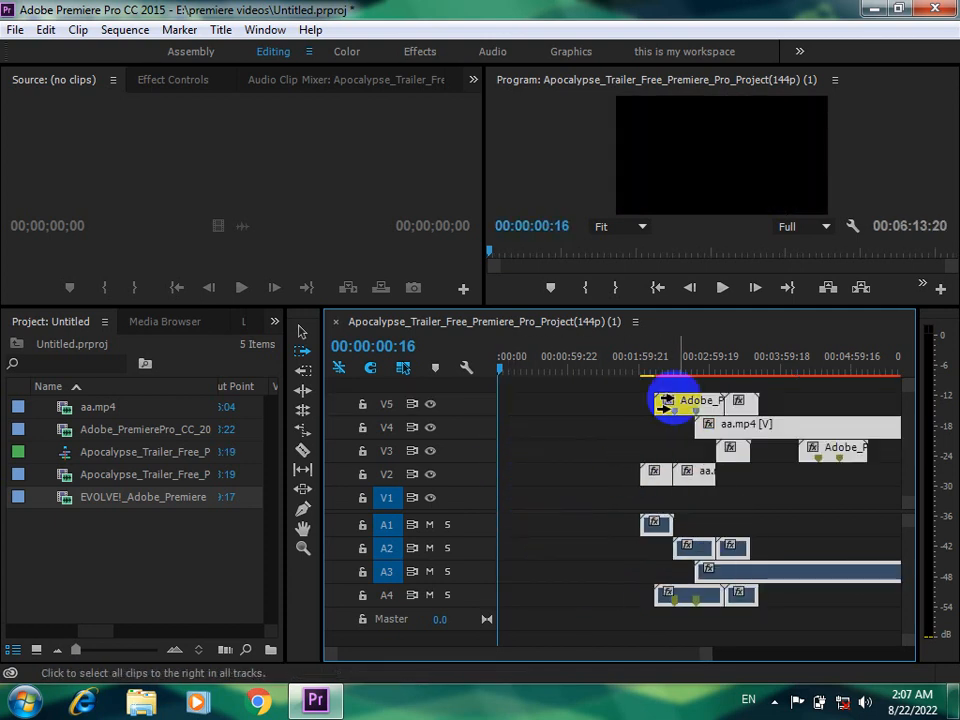
{"action": "left_click", "coordinate": [708, 532]}
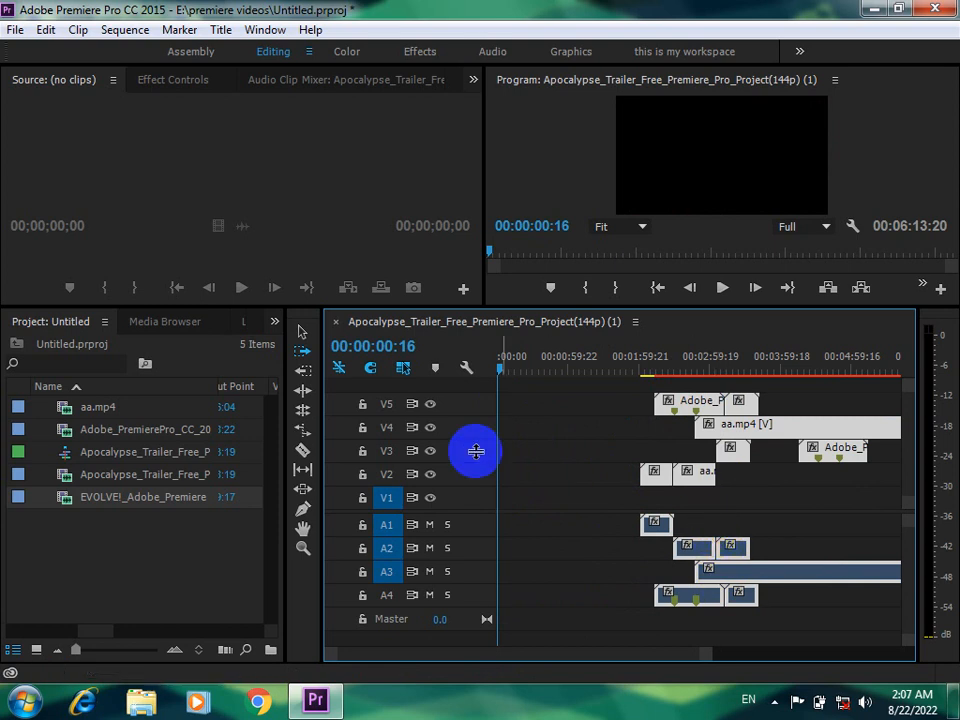
Step: With the Track Select Backward tool, select the clips back from the Adobe template on V5 and move them to the sequence start
{"action": "left_click", "coordinate": [306, 381]}
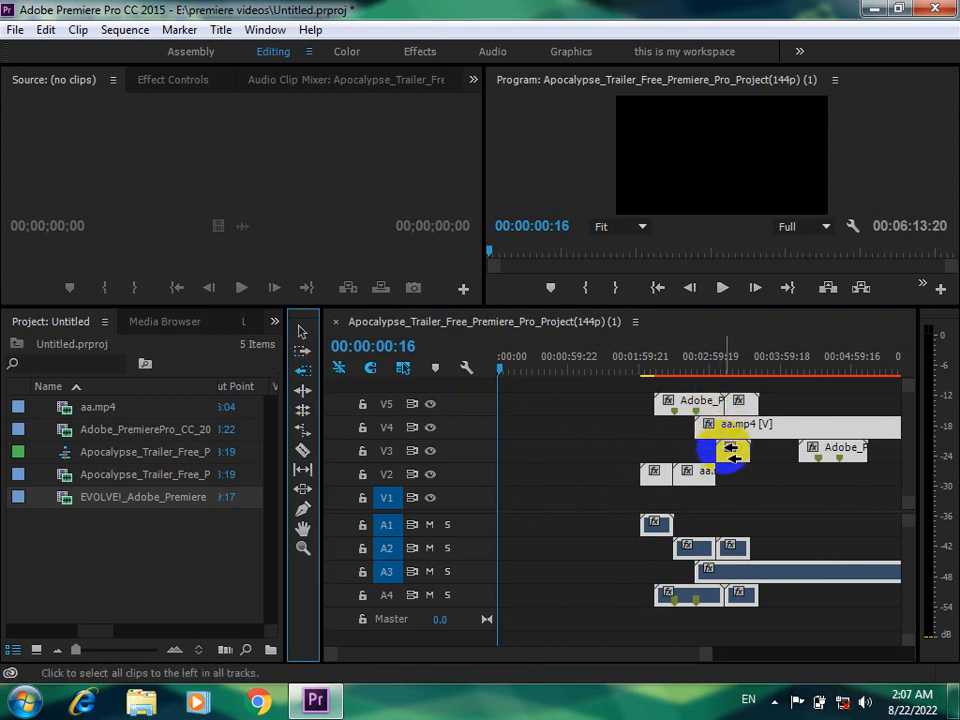
{"action": "left_click", "coordinate": [733, 452]}
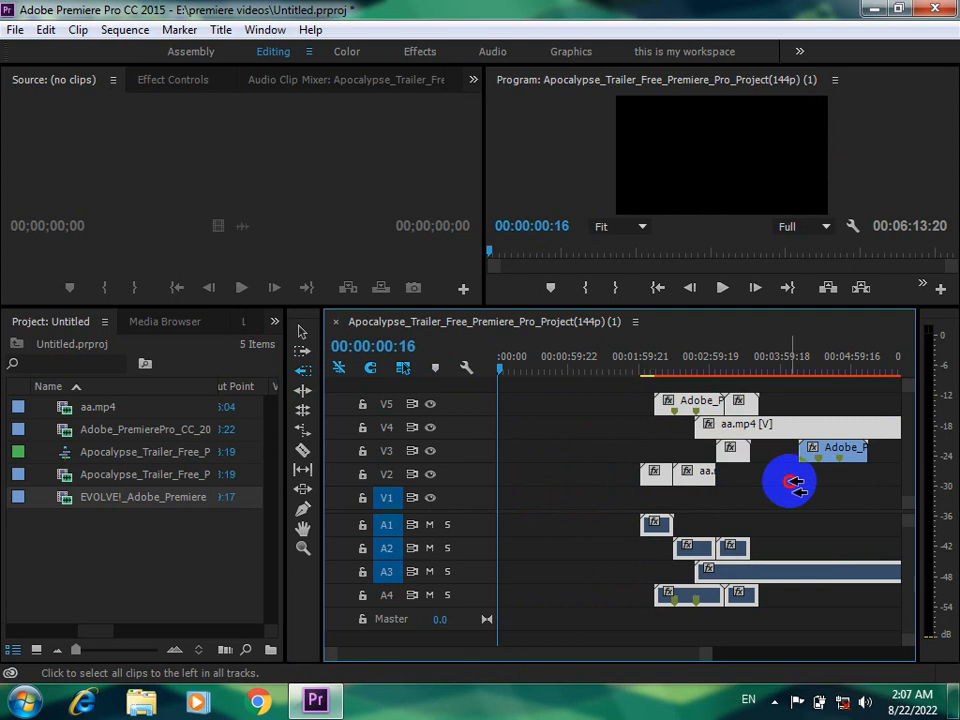
{"action": "left_click", "coordinate": [690, 404]}
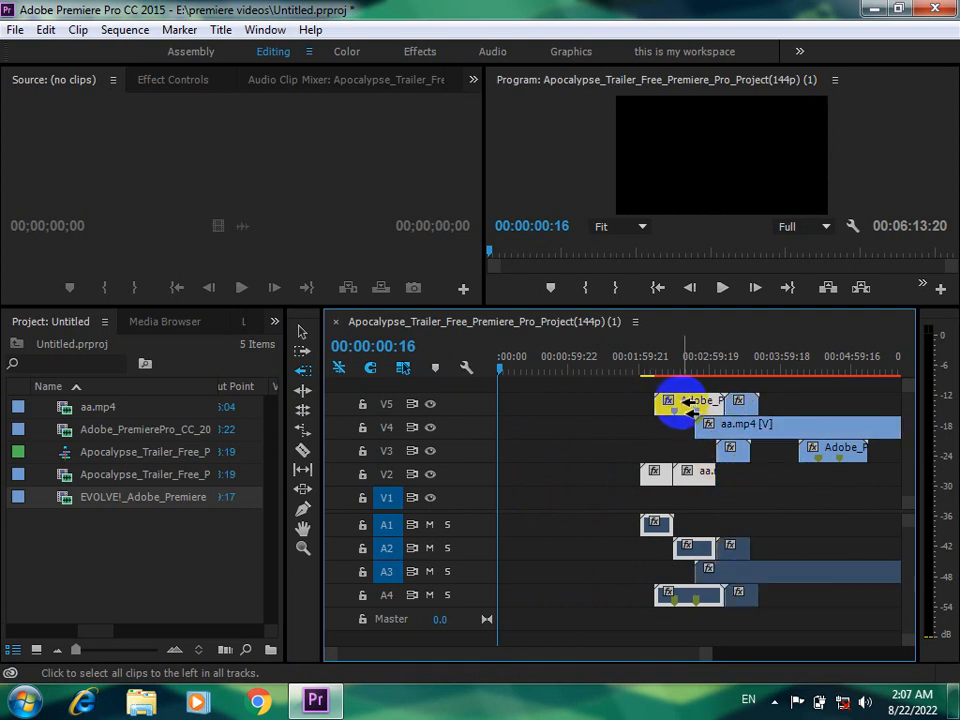
{"action": "left_click_drag", "start_coordinate": [686, 410], "coordinate": [519, 415]}
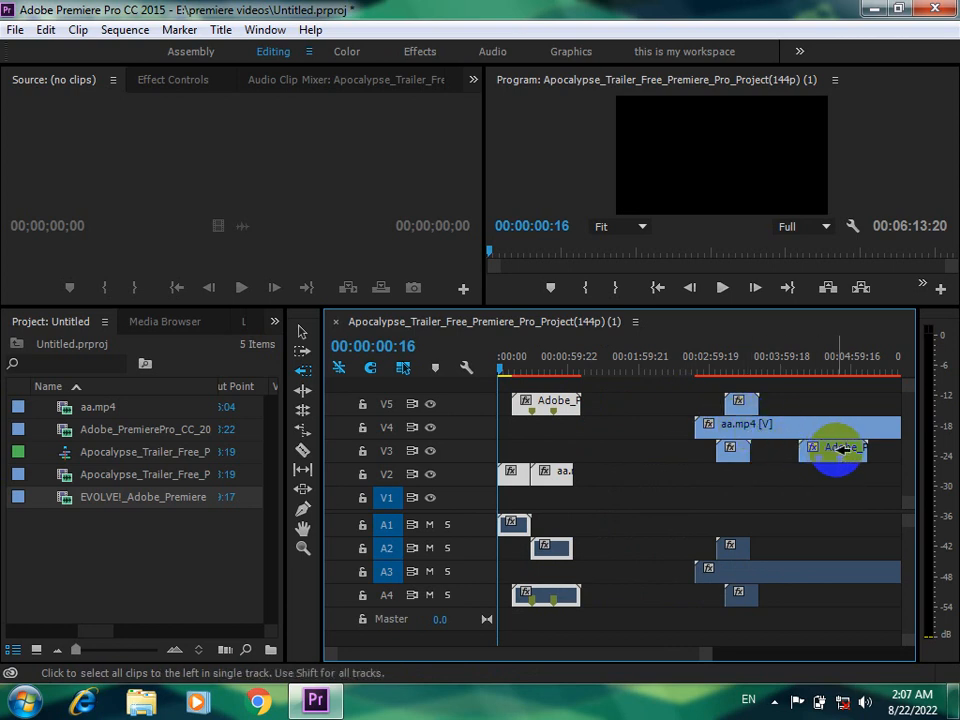
Step: Backward-select only track V3 and move its EVOLVE! and Adobe template clips about two minutes earlier
{"action": "left_click_drag", "start_coordinate": [843, 450], "coordinate": [695, 456]}
{"action": "mouse_move", "coordinate": [739, 404]}
{"action": "left_mouse_down"}
{"action": "mouse_move", "coordinate": [629, 423]}
{"action": "mouse_move", "coordinate": [746, 420]}
{"action": "left_mouse_up"}
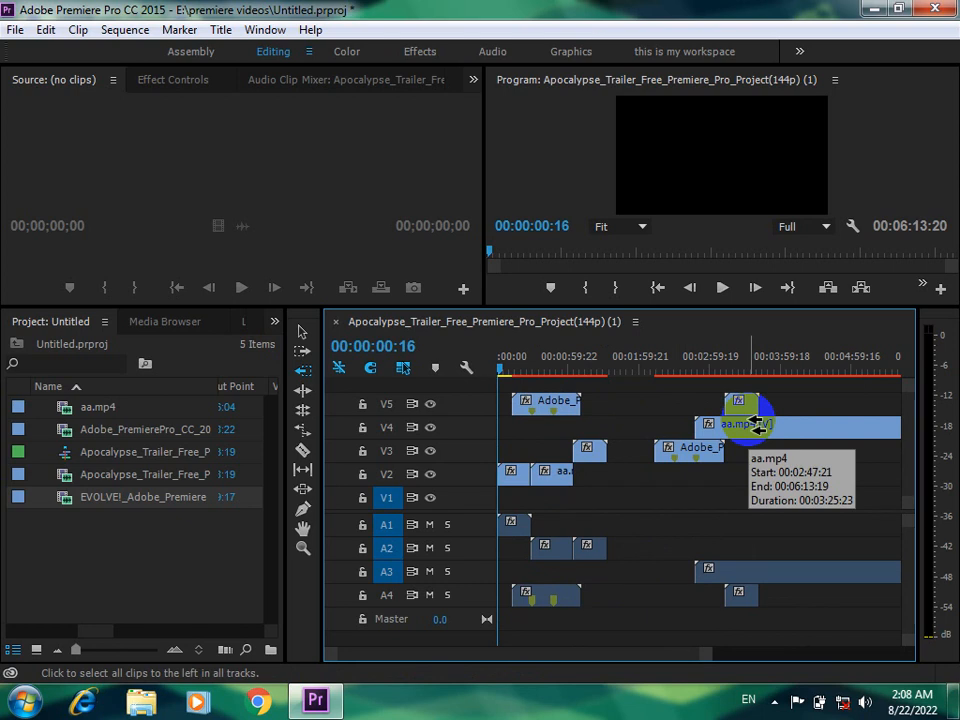
Step: Delete all clips from the sequence, leaving every video and audio track empty
{"action": "left_click", "coordinate": [596, 547]}
{"action": "key", "text": "Delete"}
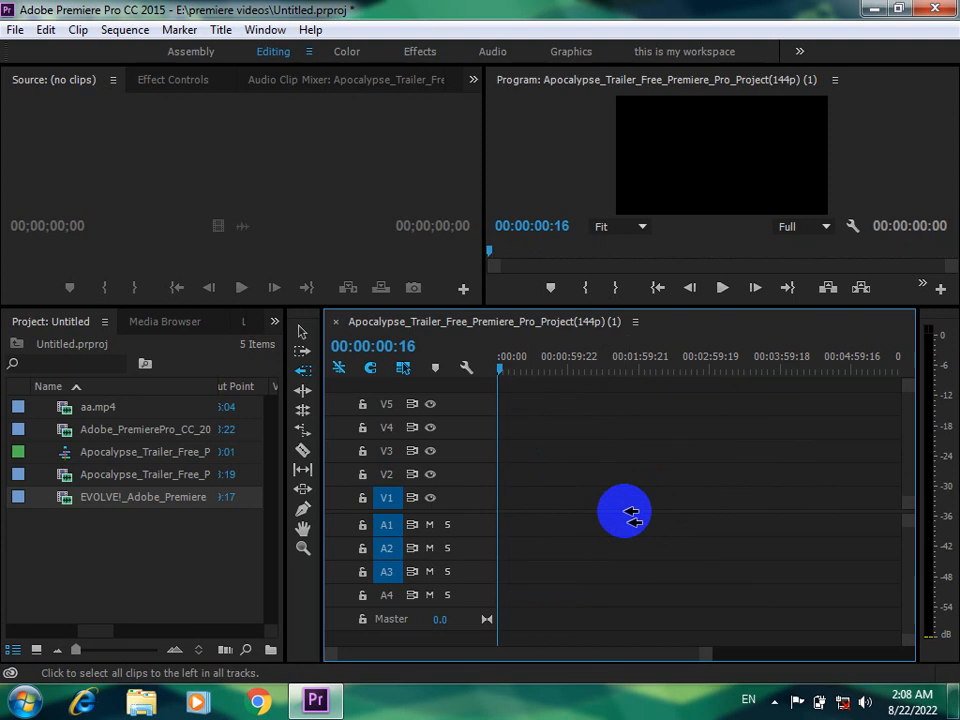
Step: Place the Apocalypse trailer at the start of track V1 and the EVOLVE! clip directly after it
{"action": "left_click", "coordinate": [304, 334]}
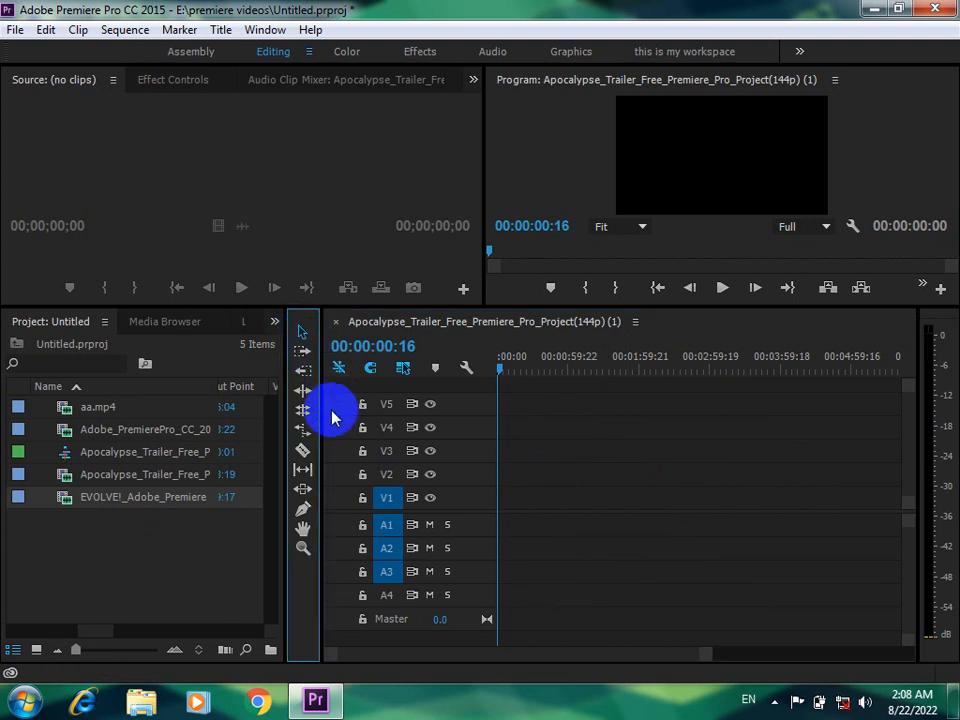
{"action": "left_click", "coordinate": [305, 393]}
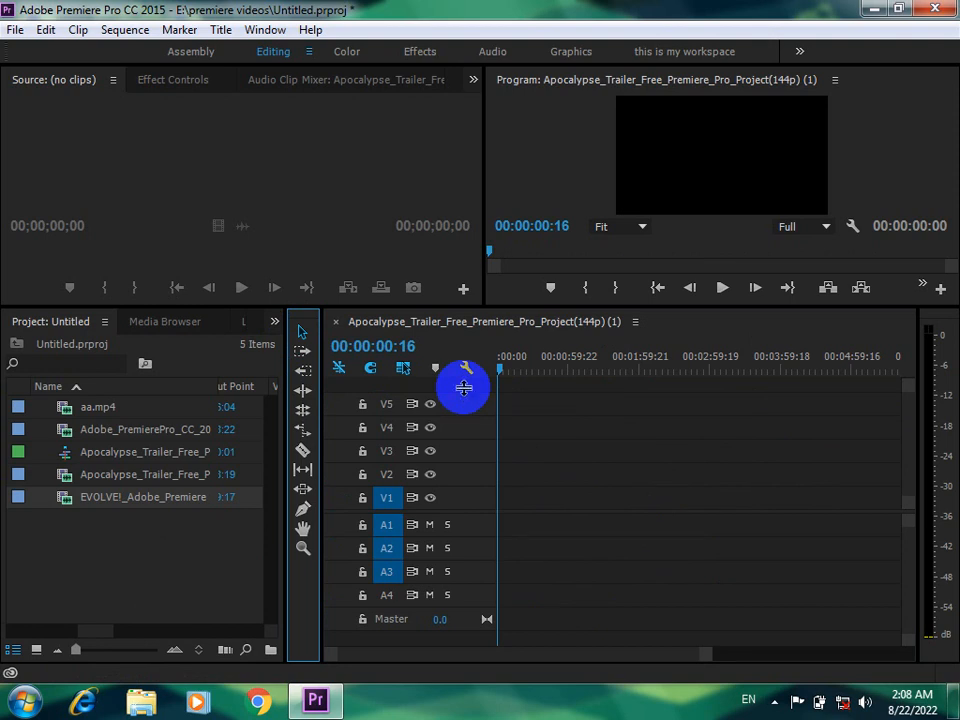
{"action": "left_click_drag", "start_coordinate": [64, 474], "coordinate": [500, 496]}
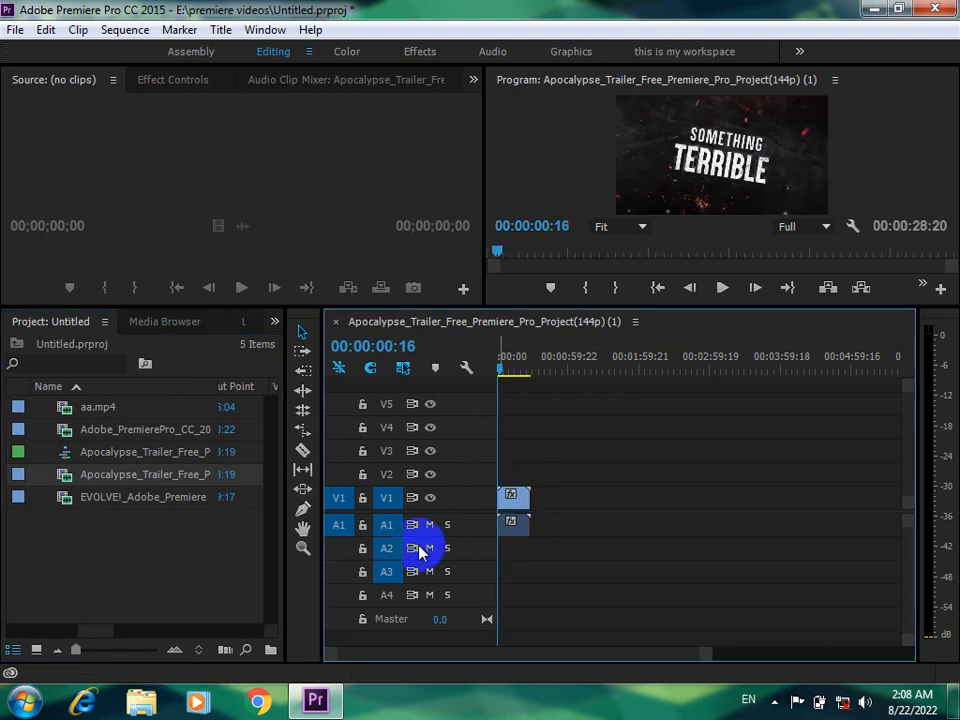
{"action": "left_click_drag", "start_coordinate": [458, 512], "coordinate": [546, 514]}
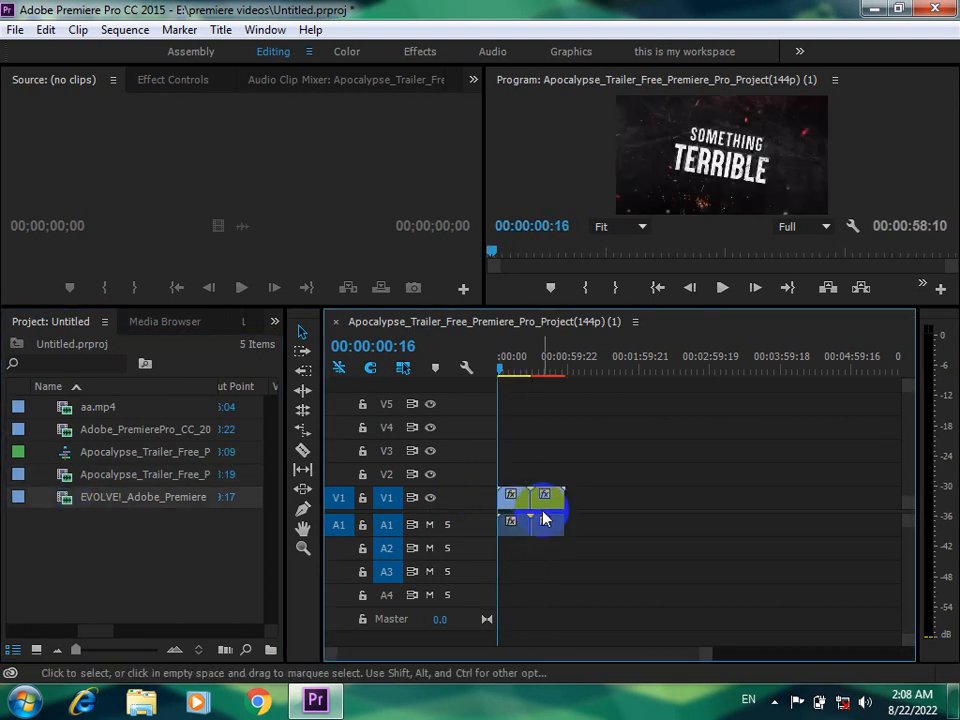
Step: Trim about 7 seconds off the end of the trailer on V1 with the Selection tool, leaving a gap before the EVOLVE! clip
{"action": "key", "text": "equal"}
{"action": "key", "text": "equal"}
{"action": "key", "text": "equal"}
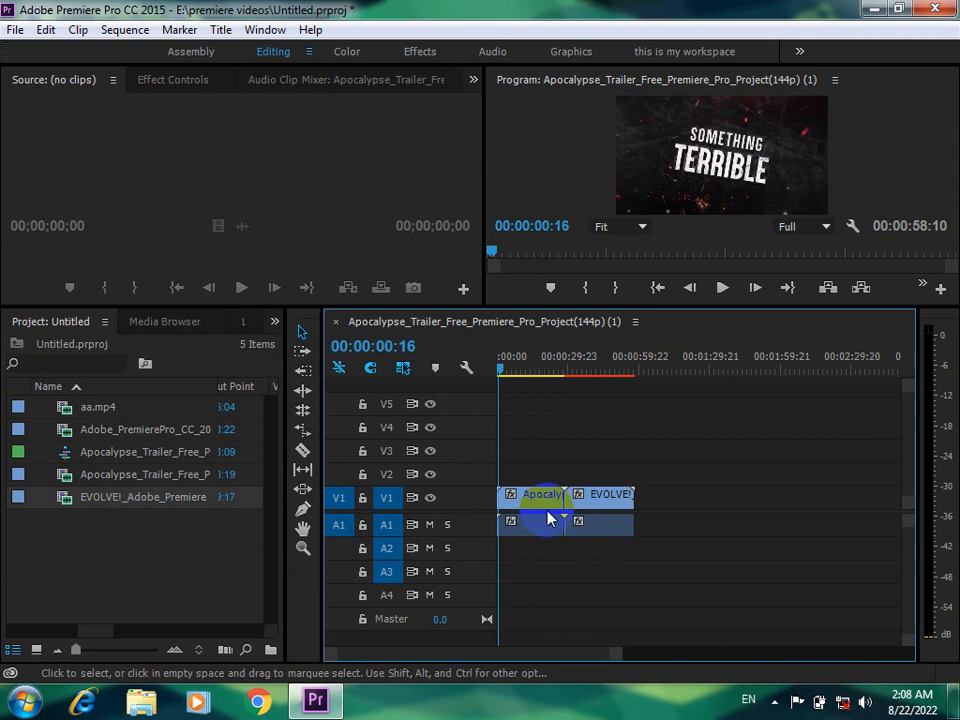
{"action": "key", "text": "minus"}
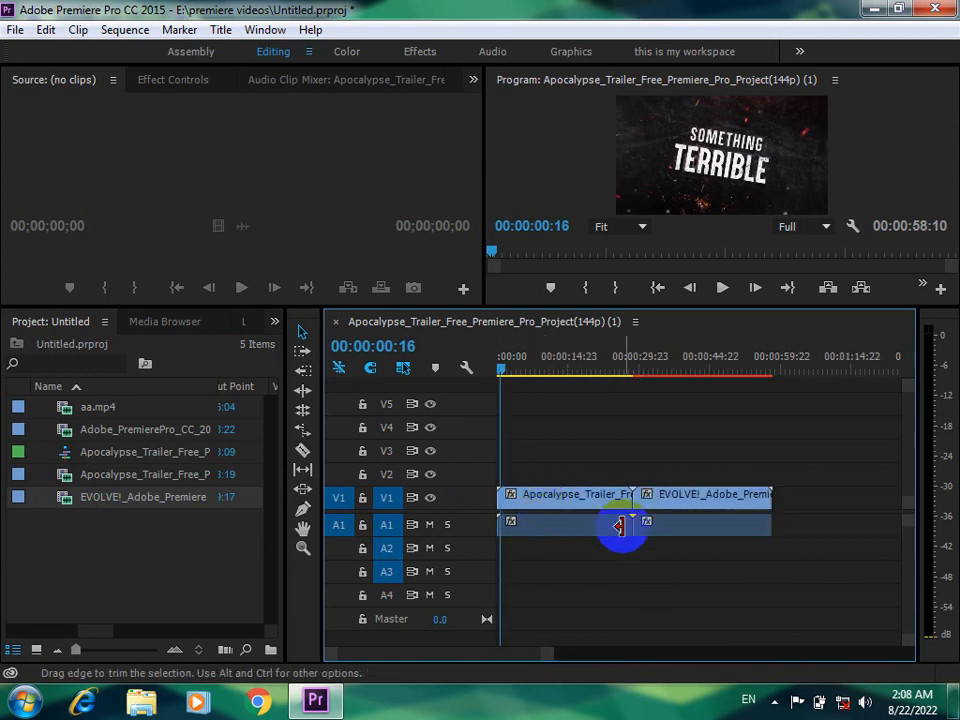
{"action": "left_click_drag", "start_coordinate": [627, 500], "coordinate": [598, 506]}
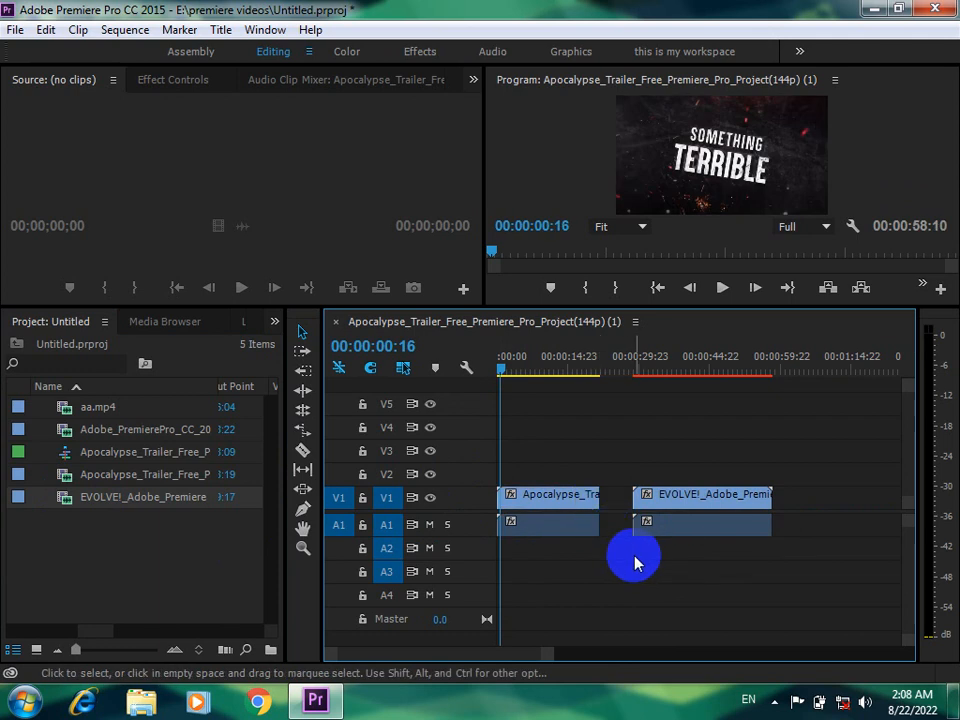
Step: Move the EVOLVE! clip back against the trimmed trailer and trim about 6 seconds off its start
{"action": "left_click_drag", "start_coordinate": [660, 501], "coordinate": [628, 507]}
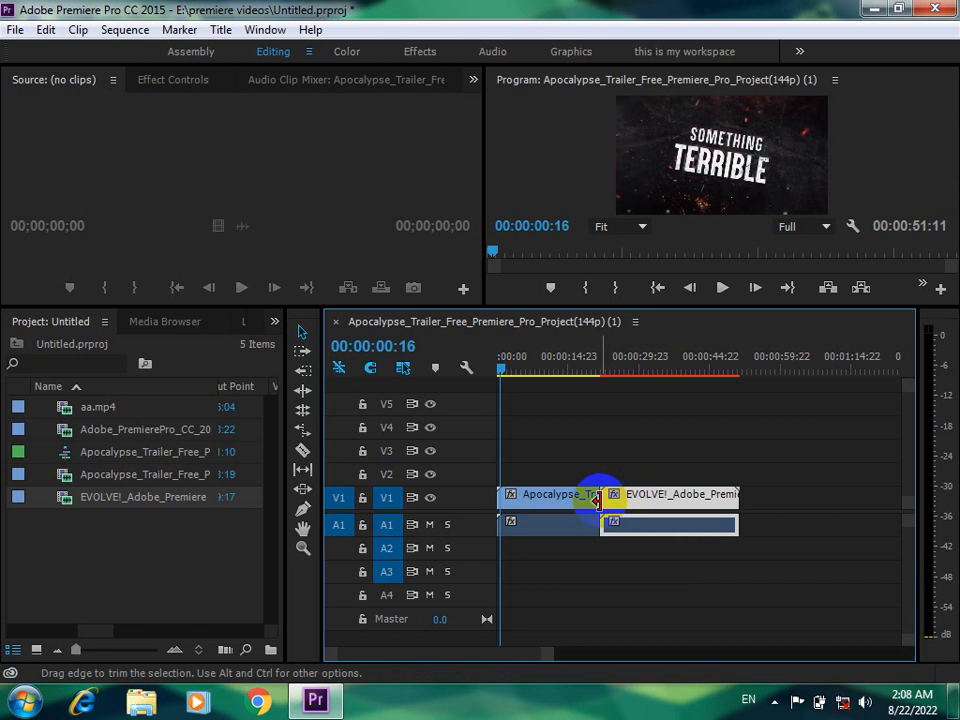
{"action": "left_click_drag", "start_coordinate": [608, 500], "coordinate": [634, 496]}
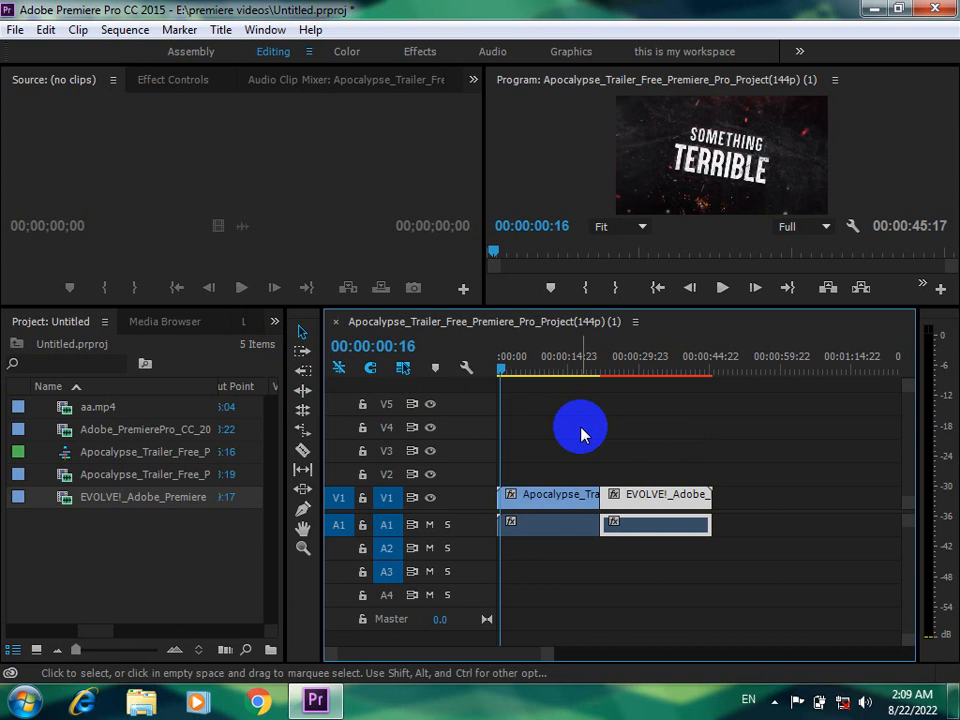
Step: Try a Ripple Edit that shortens the trailer's end by about 5 seconds, and undo it
{"action": "left_click", "coordinate": [303, 395]}
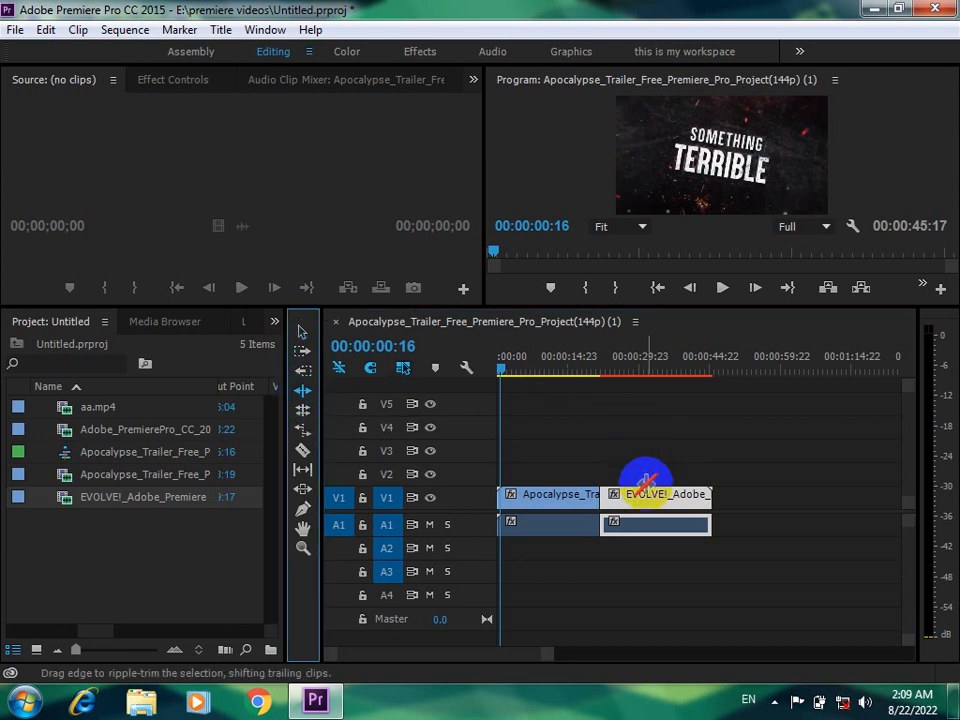
{"action": "left_click", "coordinate": [598, 500]}
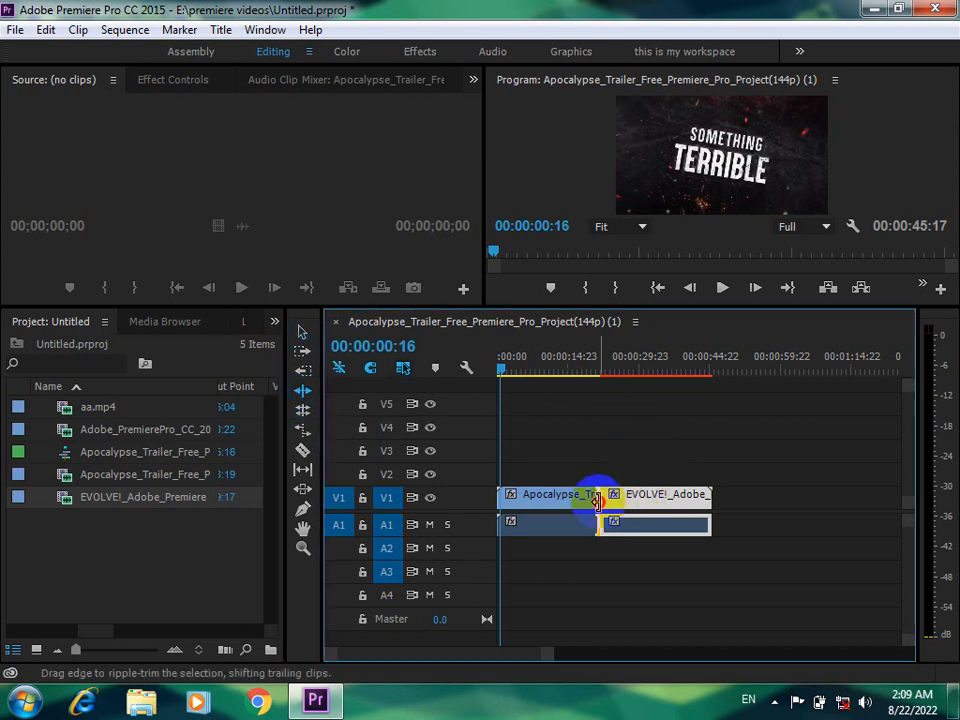
{"action": "left_click_drag", "start_coordinate": [598, 500], "coordinate": [575, 506]}
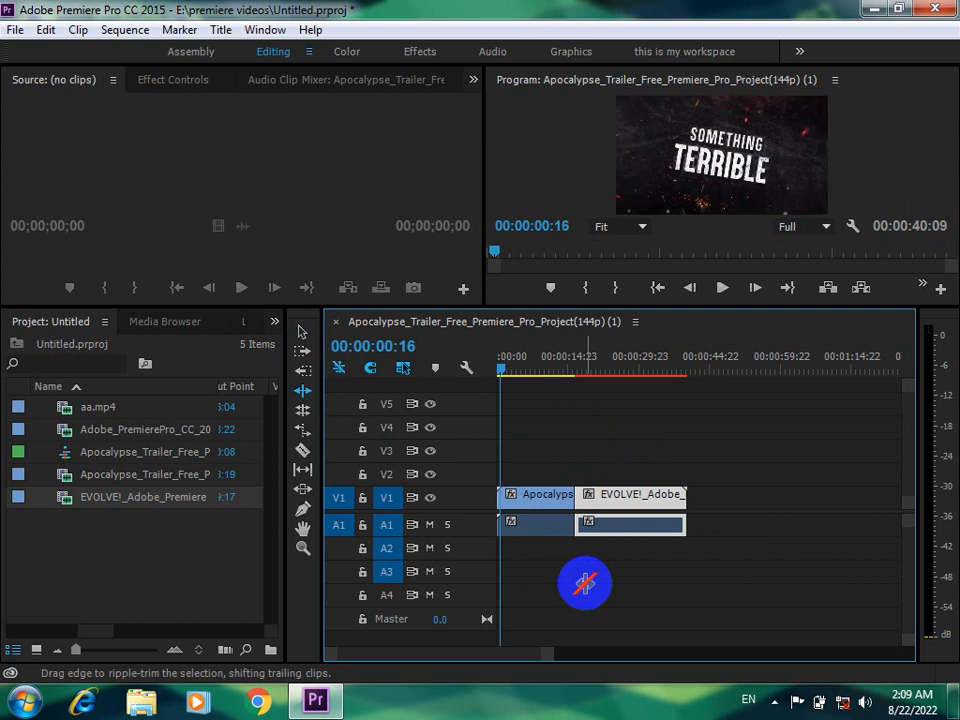
{"action": "key", "text": "ctrl+z"}
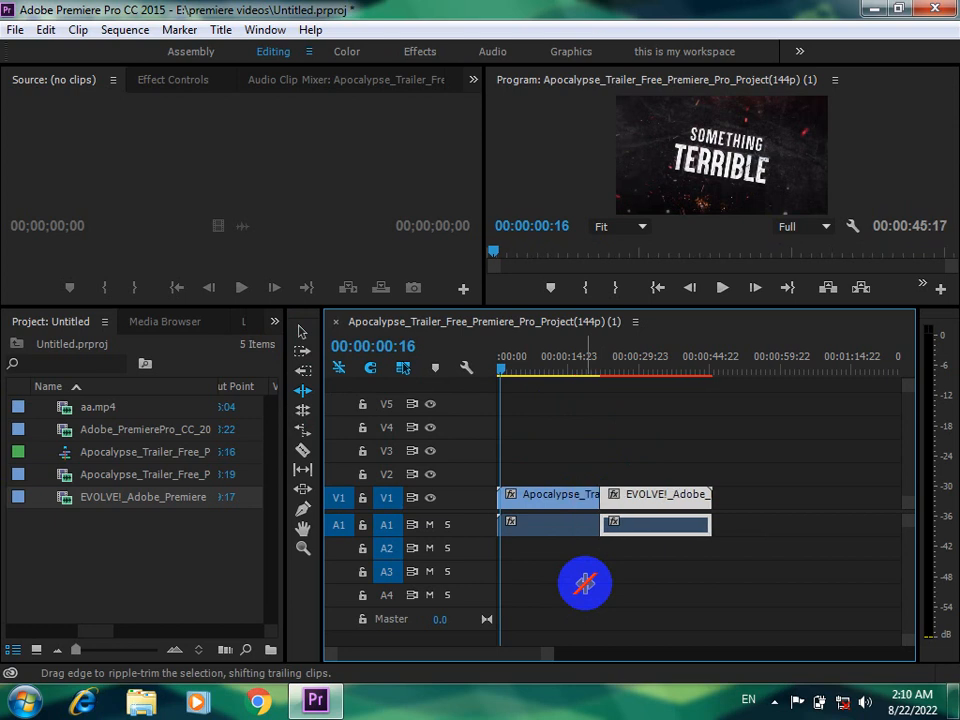
Step: Set the playhead at 00:00:15:11 and ripple-trim the end of the trailer on V1 back to it
{"action": "left_click", "coordinate": [504, 378]}
{"action": "left_click_drag", "start_coordinate": [504, 378], "coordinate": [570, 378]}
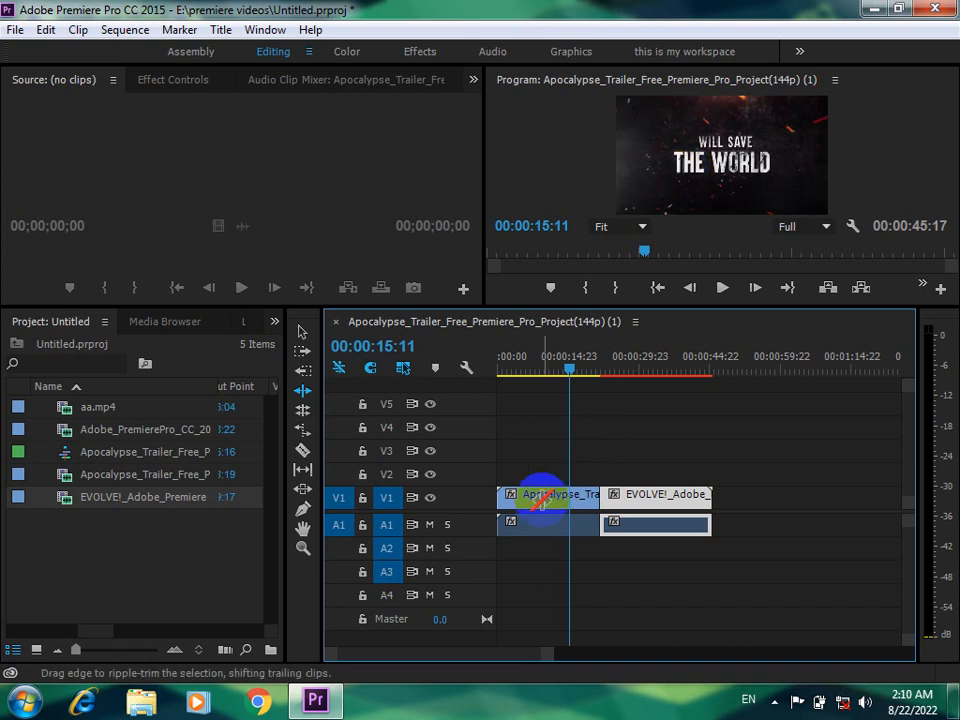
{"action": "left_click", "coordinate": [538, 501]}
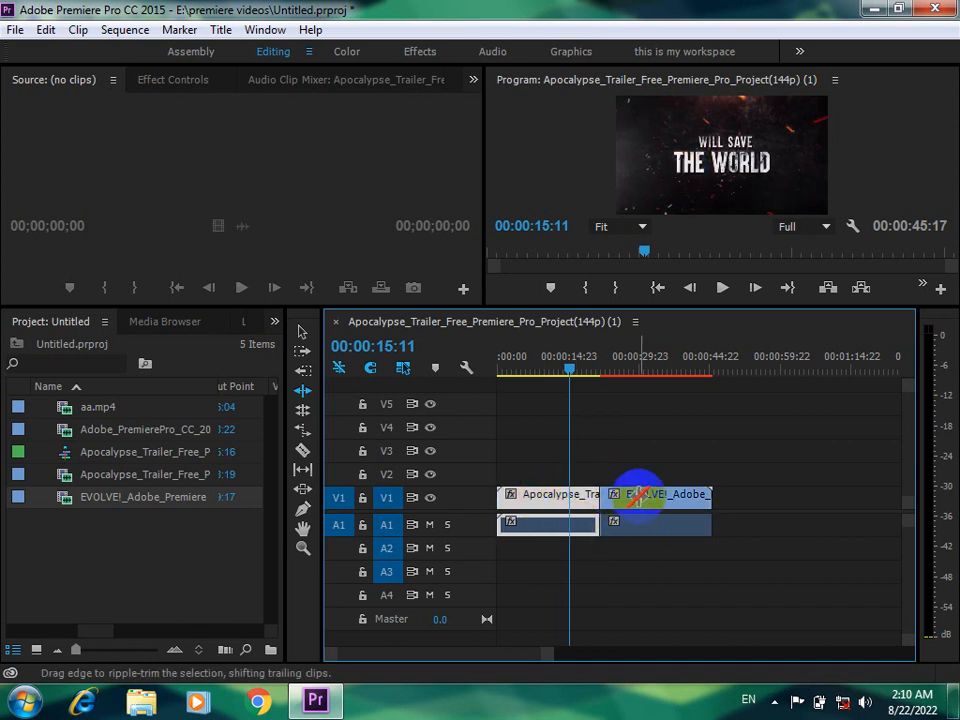
{"action": "left_click", "coordinate": [596, 496]}
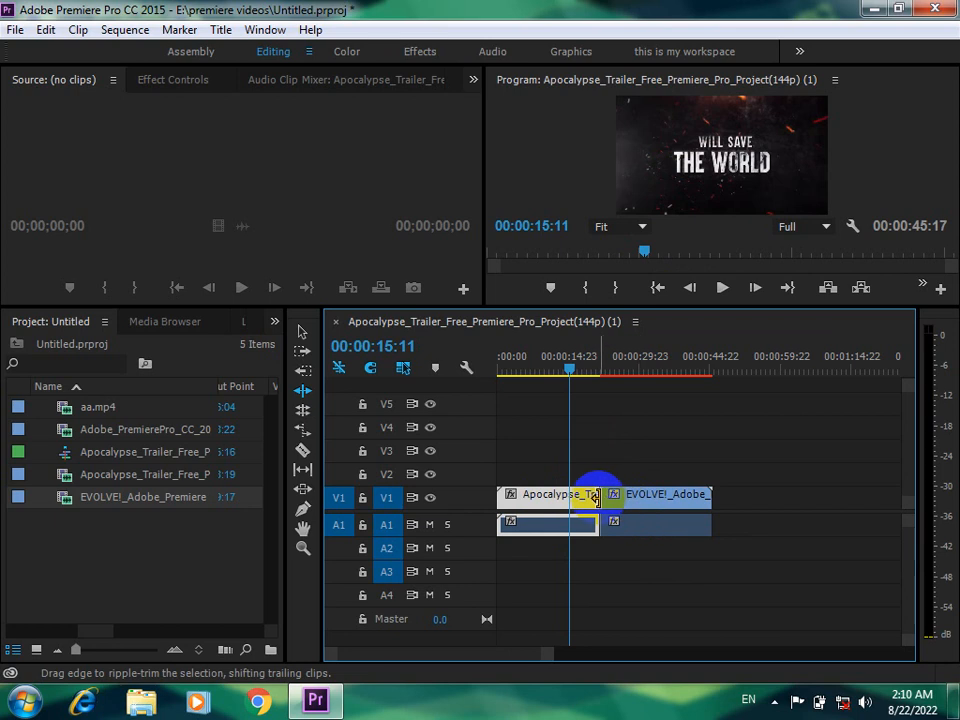
{"action": "left_click_drag", "start_coordinate": [597, 496], "coordinate": [573, 505]}
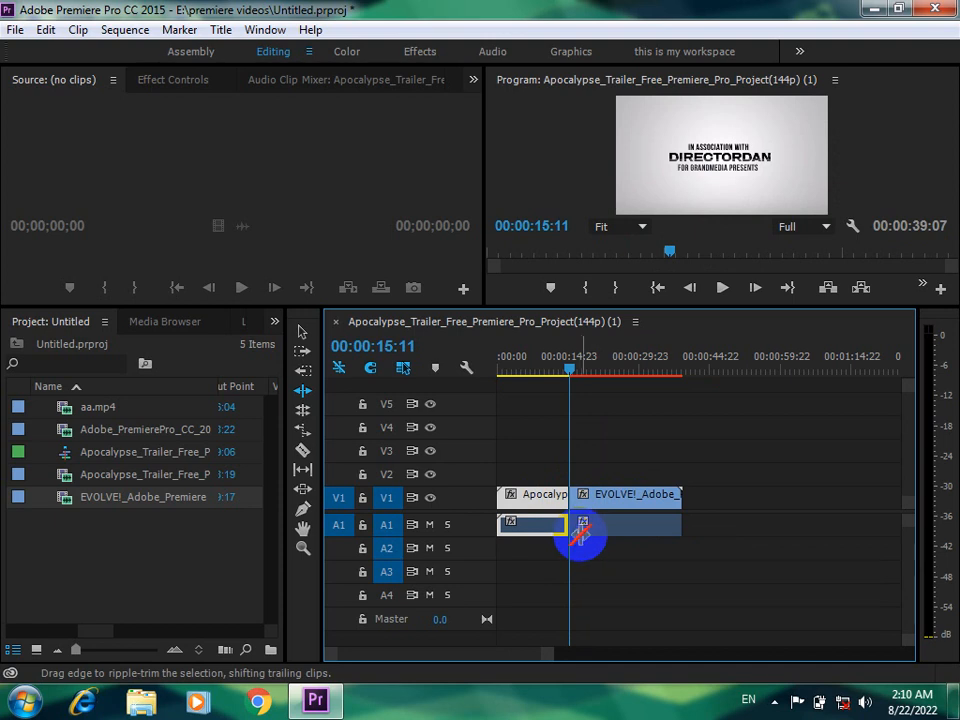
Step: Ripple-trim about 14 seconds in total off the EVOLVE! clip's start and pull the trailer's end back to about 00:00:11:12
{"action": "left_click", "coordinate": [567, 500]}
{"action": "left_click_drag", "start_coordinate": [565, 500], "coordinate": [602, 499]}
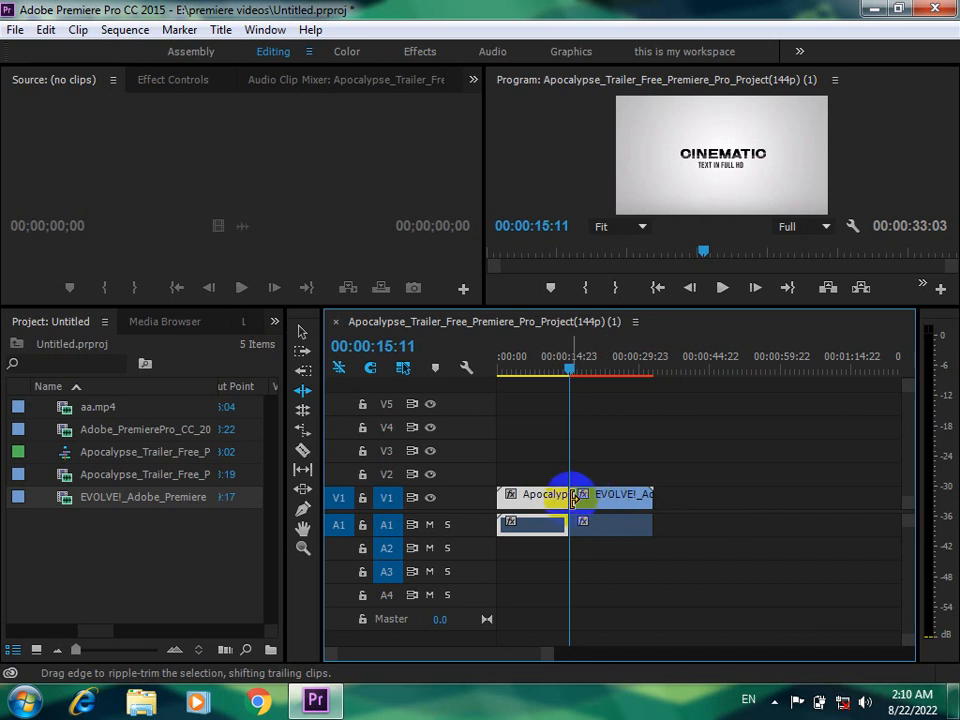
{"action": "left_click_drag", "start_coordinate": [573, 500], "coordinate": [593, 500]}
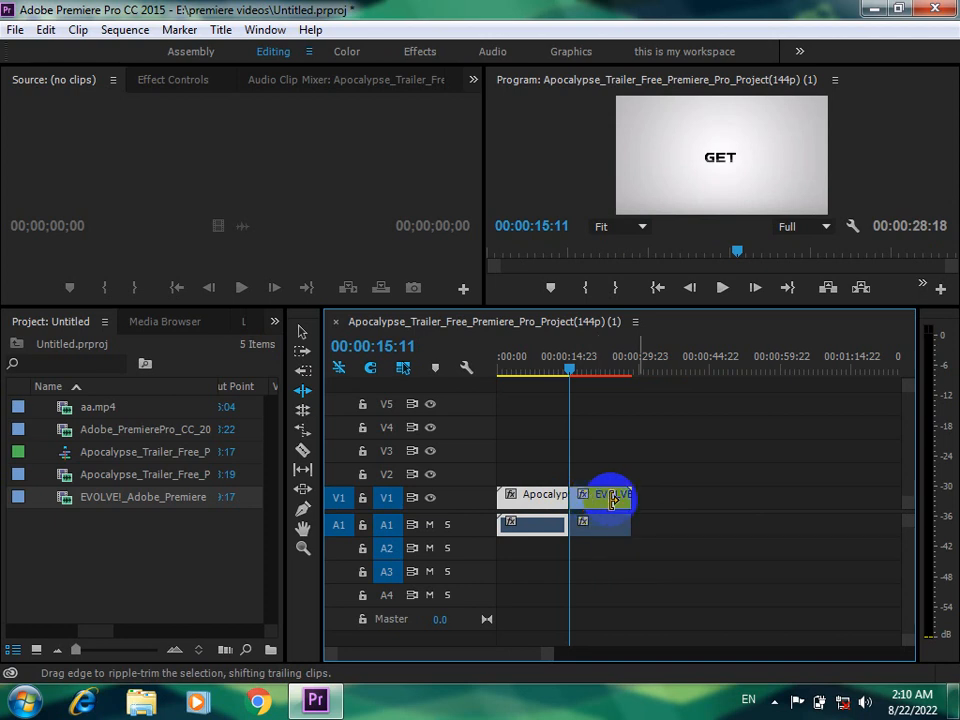
{"action": "left_click", "coordinate": [567, 499]}
{"action": "mouse_move", "coordinate": [565, 499]}
{"action": "left_mouse_down"}
{"action": "mouse_move", "coordinate": [545, 499]}
{"action": "mouse_move", "coordinate": [574, 497]}
{"action": "left_mouse_up"}
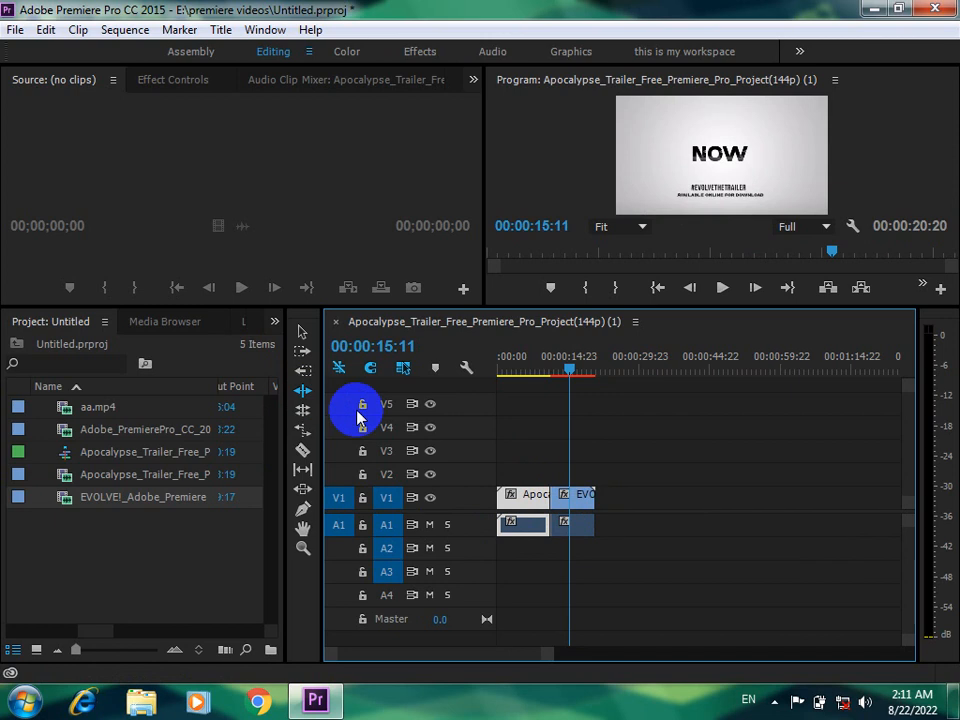
{"action": "left_click", "coordinate": [774, 700]}
{"action": "left_click", "coordinate": [593, 588]}
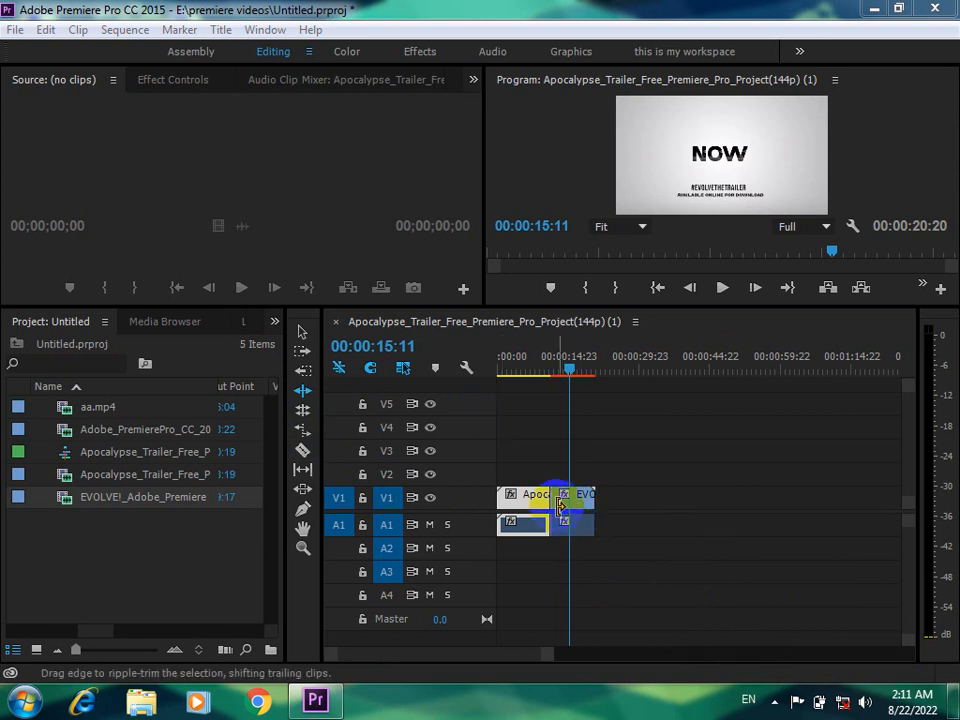
Step: Select both the trailer and EVOLVE! clips with the Selection tool and delete them from the sequence
{"action": "left_click_drag", "start_coordinate": [613, 469], "coordinate": [478, 552]}
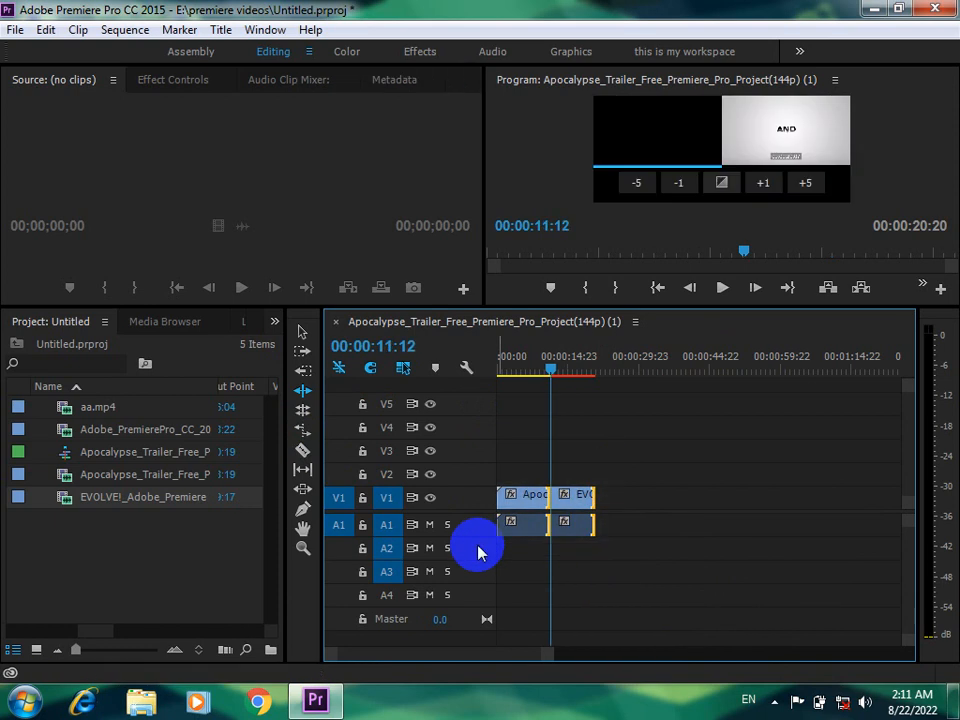
{"action": "left_click", "coordinate": [473, 547]}
{"action": "left_click_drag", "start_coordinate": [606, 478], "coordinate": [495, 566]}
{"action": "left_click", "coordinate": [496, 563]}
{"action": "left_click", "coordinate": [302, 332]}
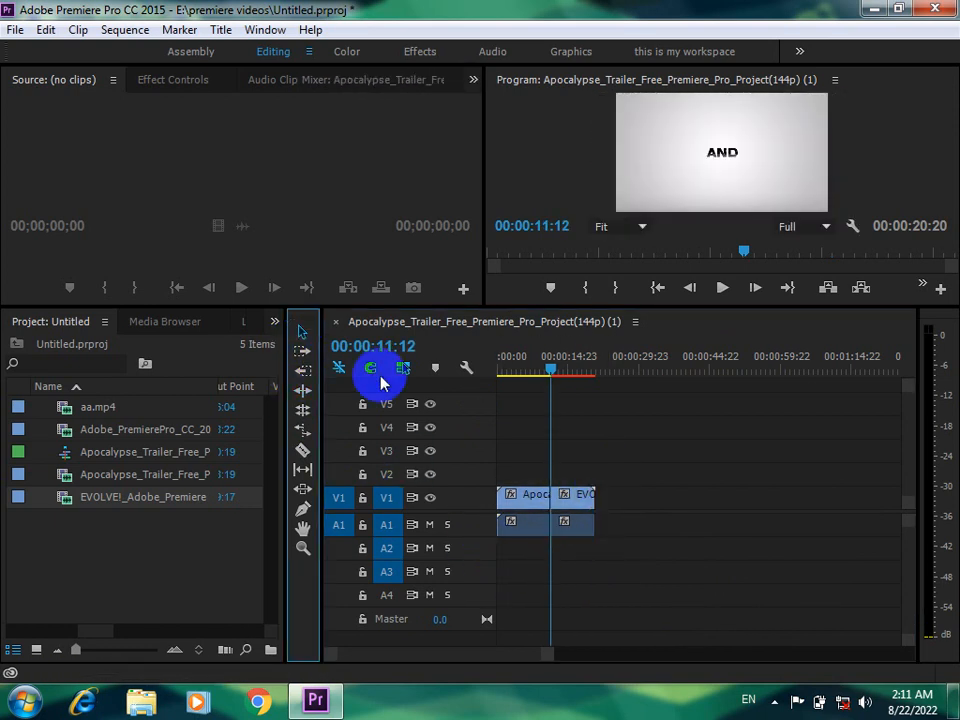
{"action": "left_click_drag", "start_coordinate": [634, 431], "coordinate": [530, 573]}
{"action": "key", "text": "Delete"}
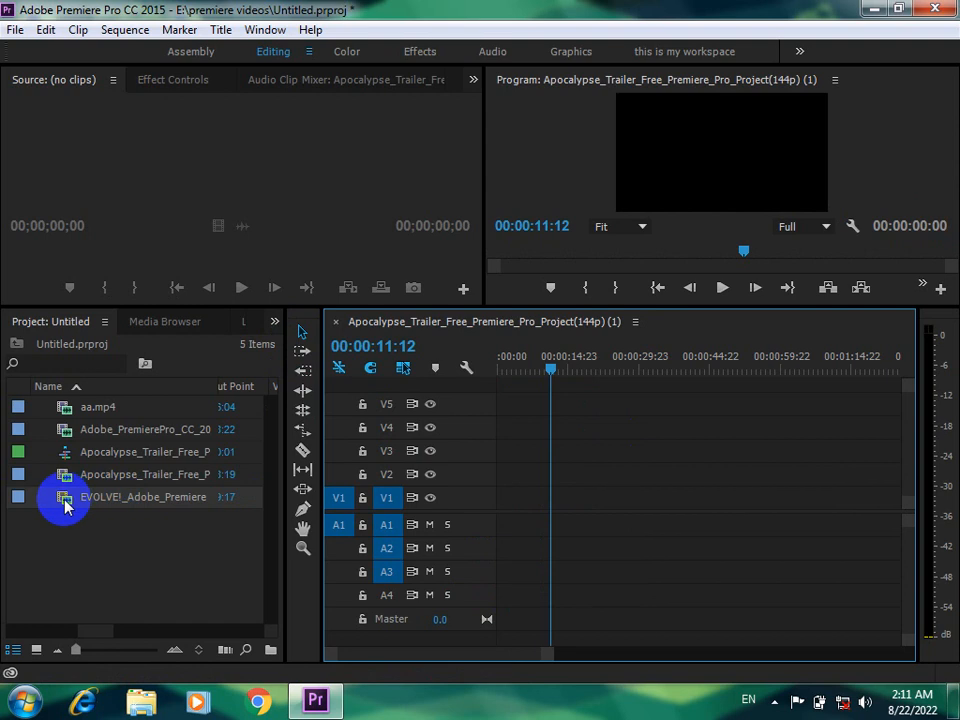
Step: Place the EVOLVE!, Apocalypse trailer and Adobe_PremierePro clips end to end on V1, and trim about 10 seconds off the last clip's end
{"action": "left_click_drag", "start_coordinate": [51, 505], "coordinate": [457, 524]}
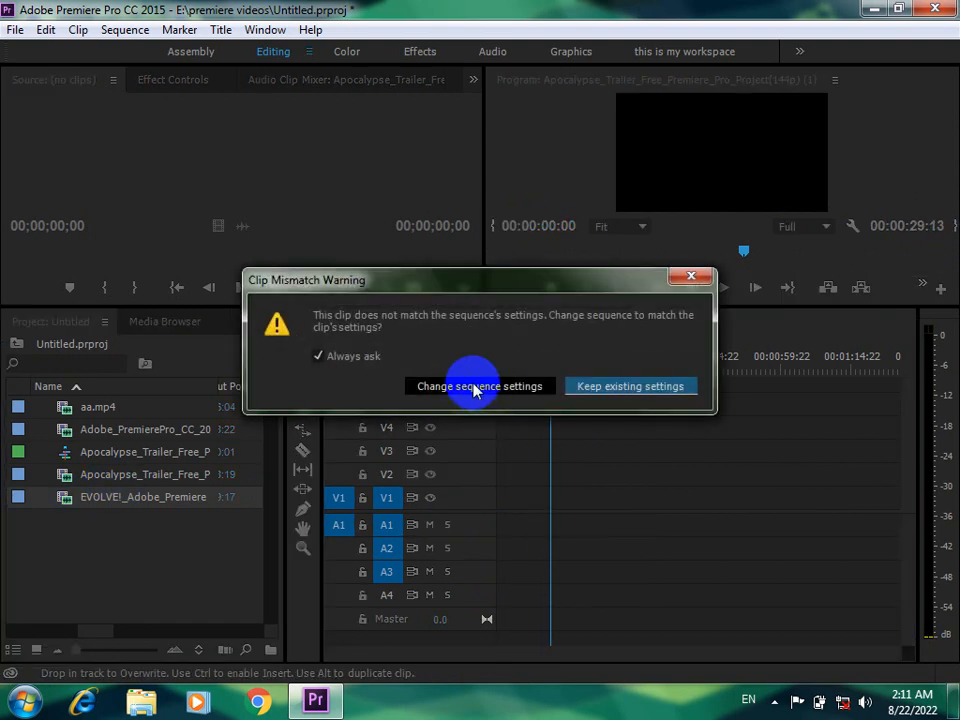
{"action": "left_click", "coordinate": [688, 280]}
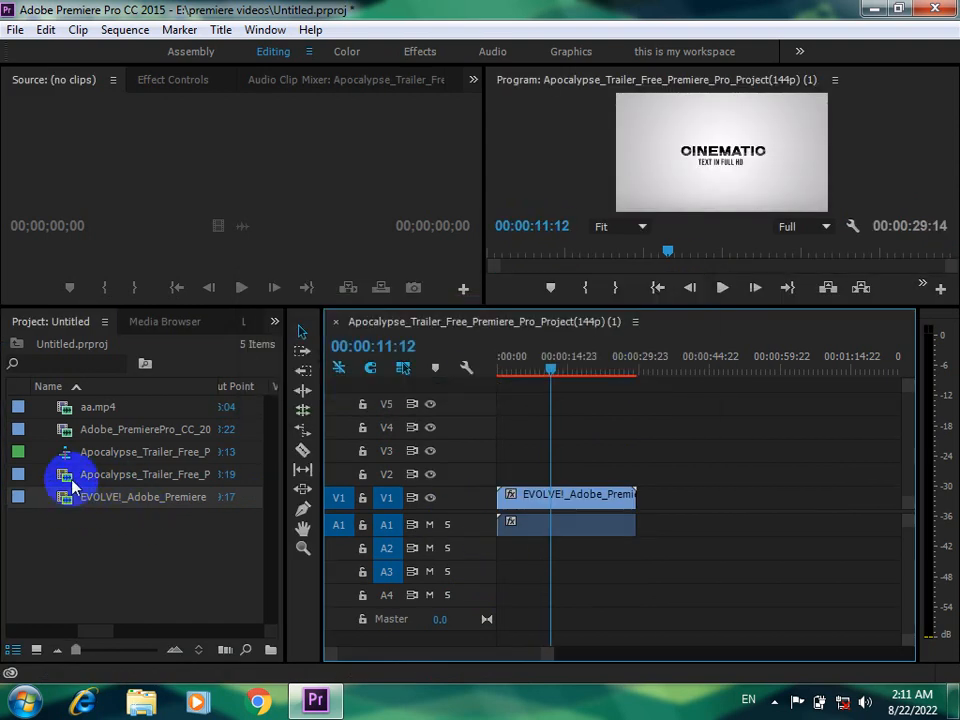
{"action": "left_click_drag", "start_coordinate": [71, 478], "coordinate": [641, 511]}
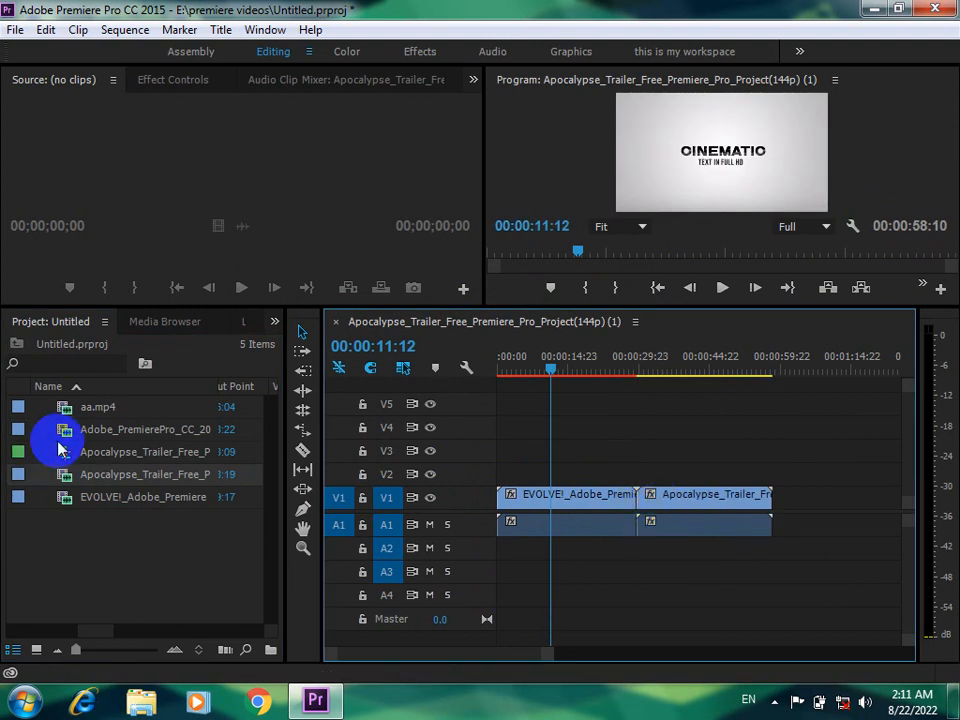
{"action": "left_click_drag", "start_coordinate": [58, 429], "coordinate": [787, 508]}
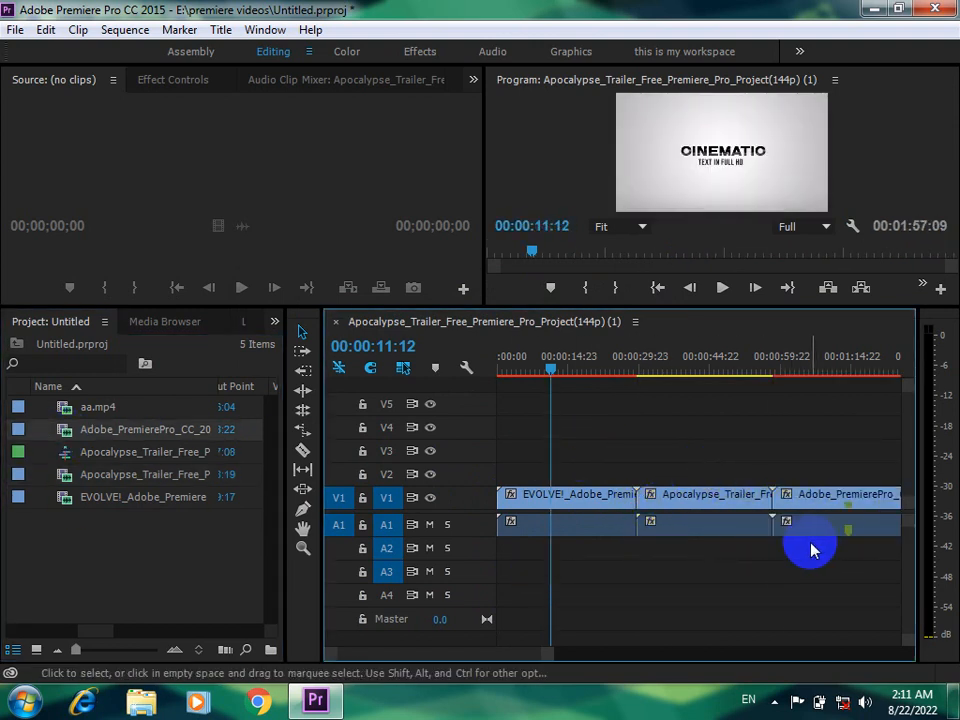
{"action": "key", "text": "minus"}
{"action": "mouse_move", "coordinate": [762, 510]}
{"action": "left_mouse_down"}
{"action": "mouse_move", "coordinate": [746, 497]}
{"action": "mouse_move", "coordinate": [749, 505]}
{"action": "left_mouse_up"}
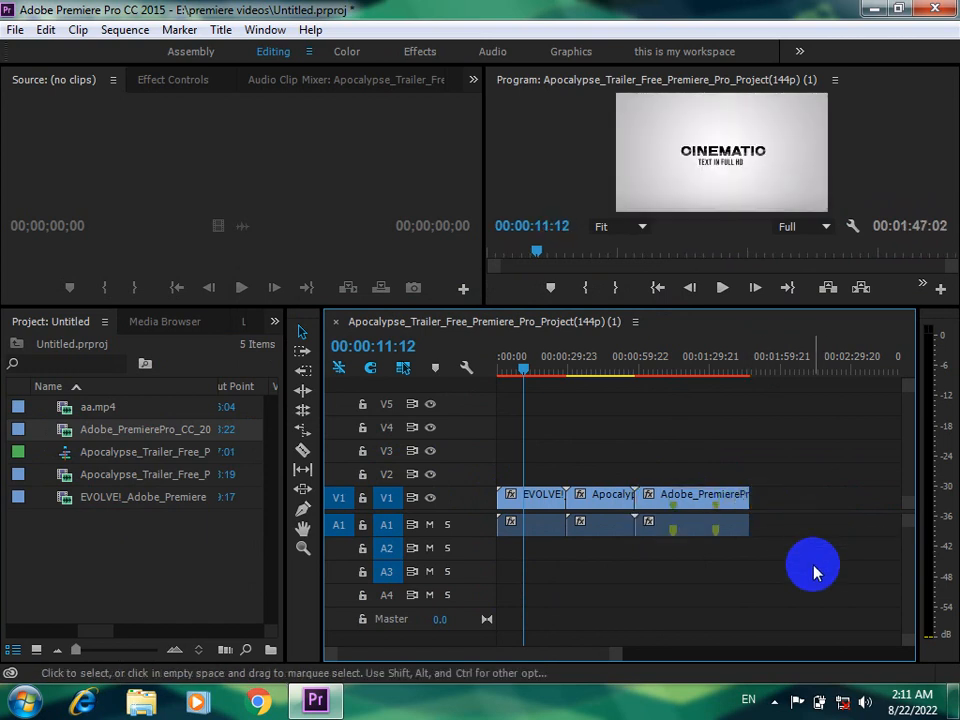
Step: Set the playhead at 00:00:12:21 and select the cut between the EVOLVE! and trailer clips with the Rolling Edit tool
{"action": "key", "text": "equal"}
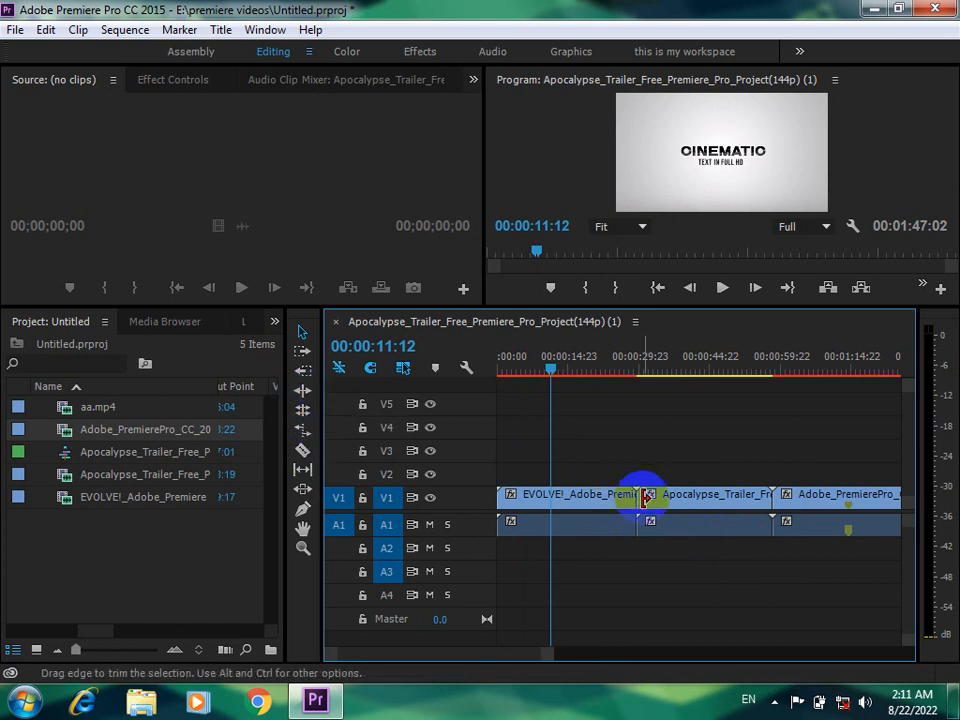
{"action": "left_click", "coordinate": [557, 372]}
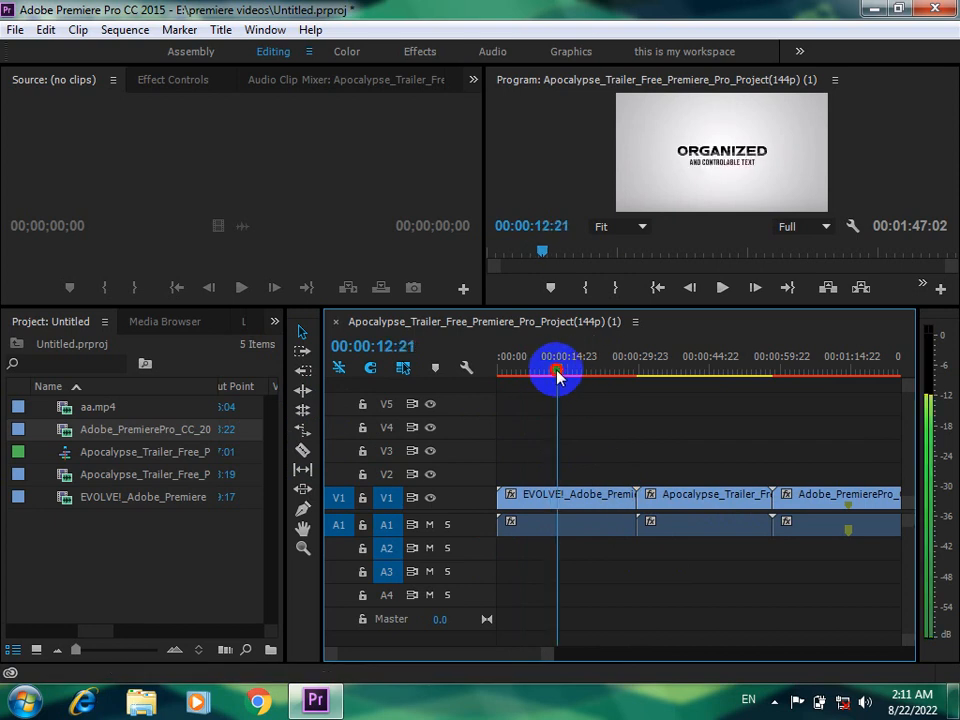
{"action": "left_click", "coordinate": [304, 414]}
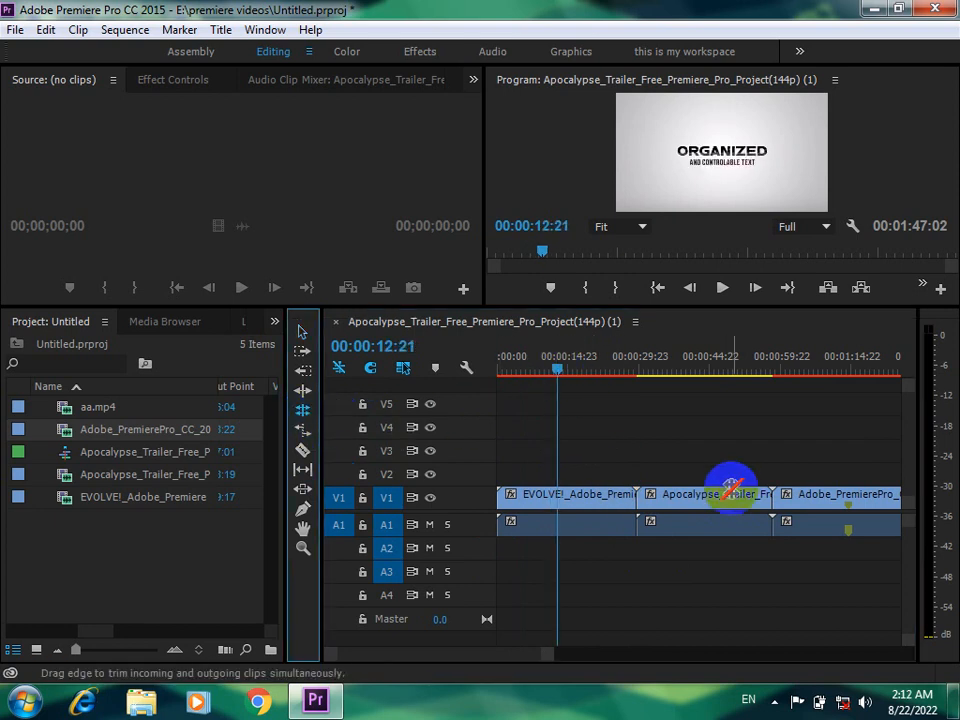
{"action": "left_click", "coordinate": [638, 497]}
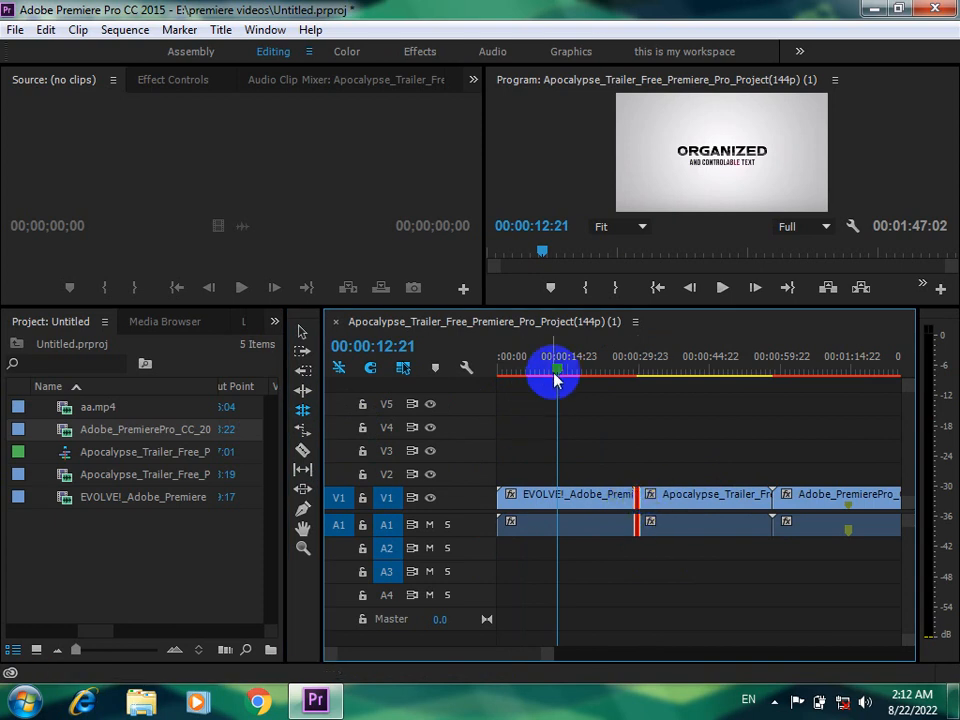
Step: With the Selection tool, trim the end of the EVOLVE! clip back to about 19 seconds, leaving a gap before the trailer
{"action": "left_click", "coordinate": [302, 333]}
{"action": "left_click", "coordinate": [659, 503]}
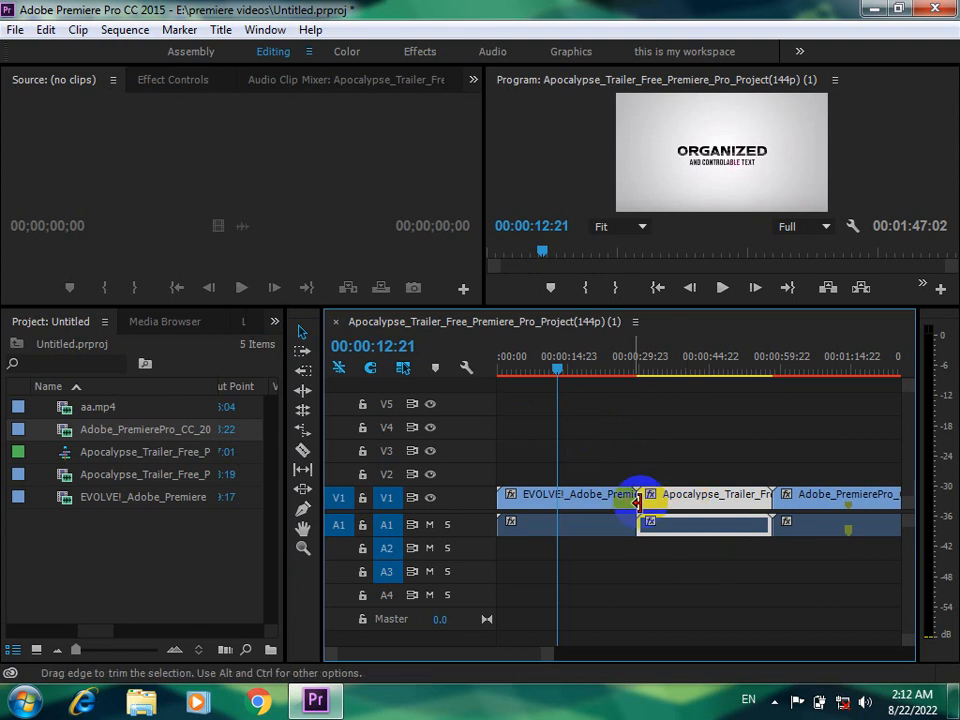
{"action": "left_click_drag", "start_coordinate": [634, 499], "coordinate": [589, 502]}
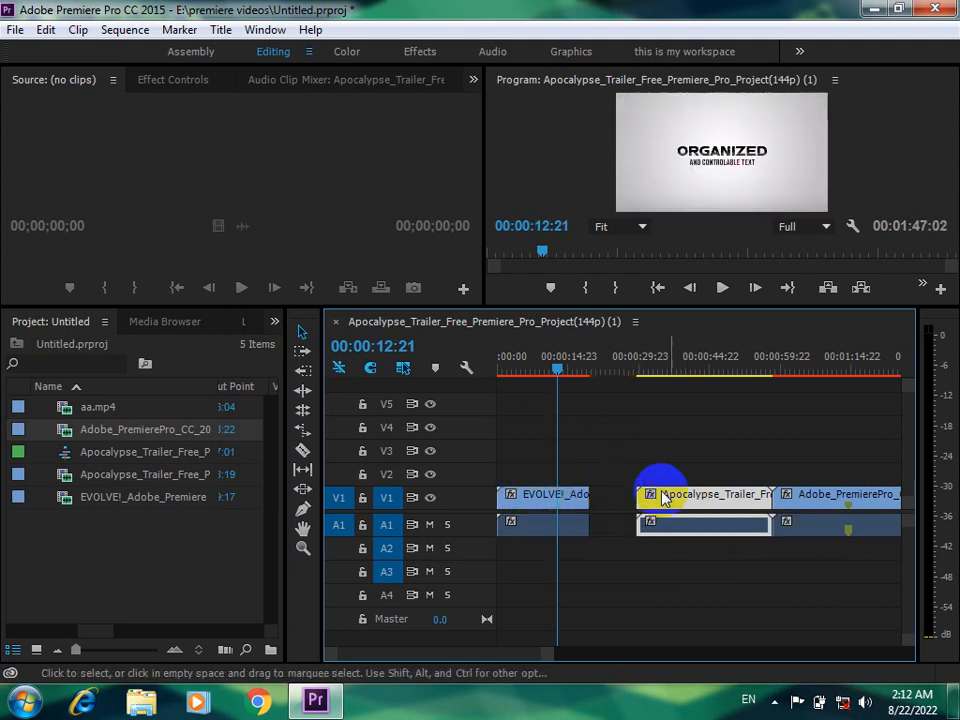
Step: Move the trailer clip against EVOLVE!, trim about 6 seconds off its end, and move the Adobe_PremierePro clip against it
{"action": "mouse_move", "coordinate": [675, 493]}
{"action": "left_mouse_down"}
{"action": "mouse_move", "coordinate": [643, 504]}
{"action": "mouse_move", "coordinate": [664, 513]}
{"action": "left_mouse_up"}
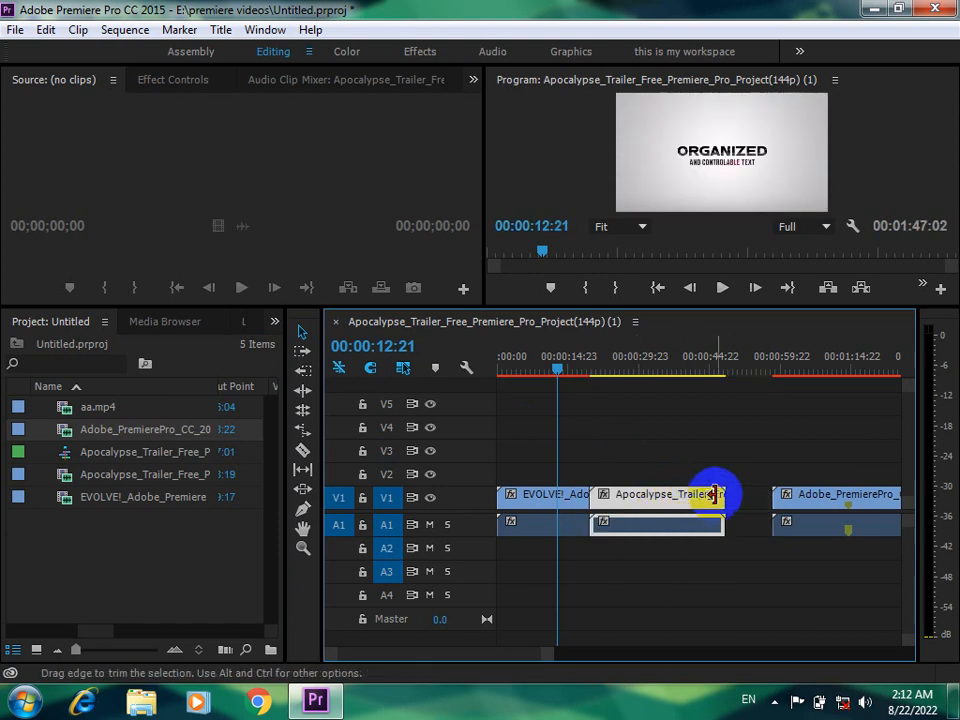
{"action": "left_click_drag", "start_coordinate": [720, 497], "coordinate": [695, 500]}
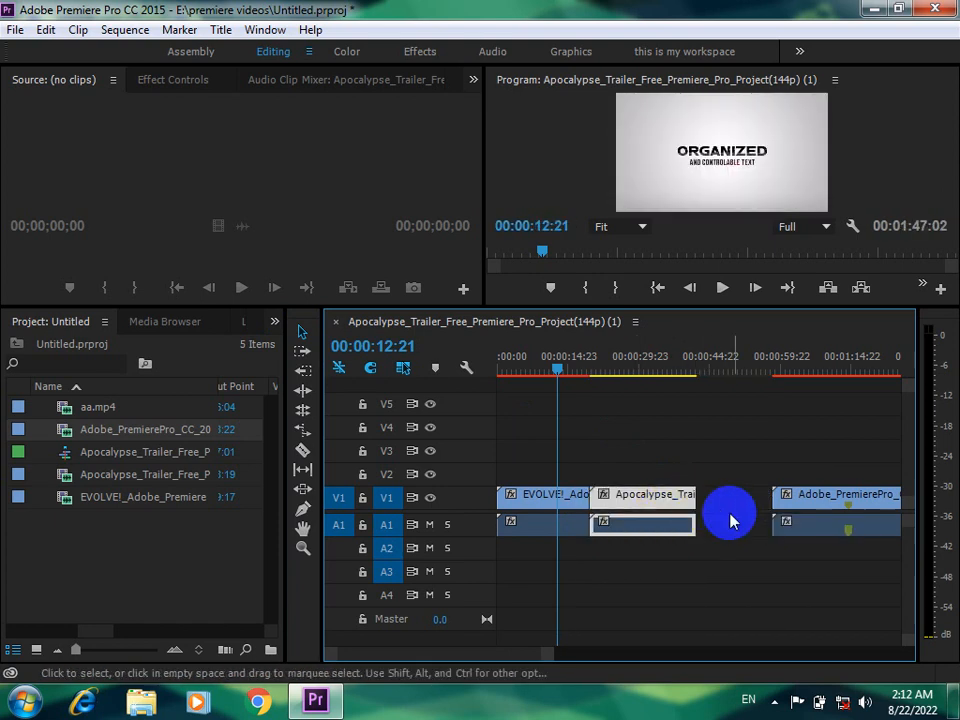
{"action": "left_click_drag", "start_coordinate": [797, 504], "coordinate": [730, 510]}
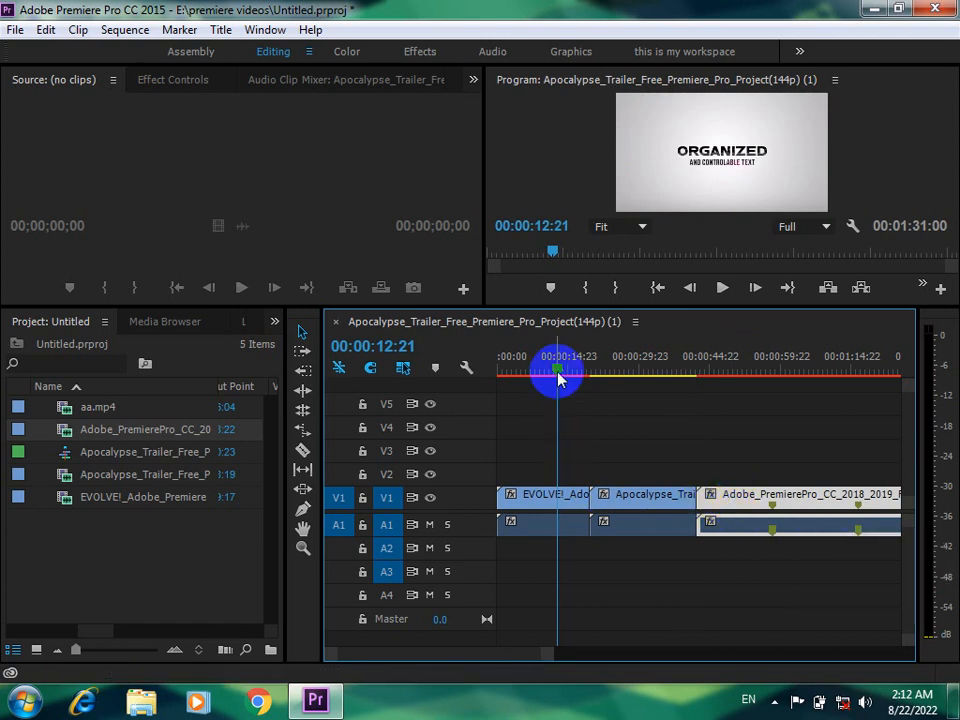
Step: With the Rolling Edit tool, shift the cut between the EVOLVE! and trailer clips about 10 seconds later
{"action": "left_click", "coordinate": [543, 500]}
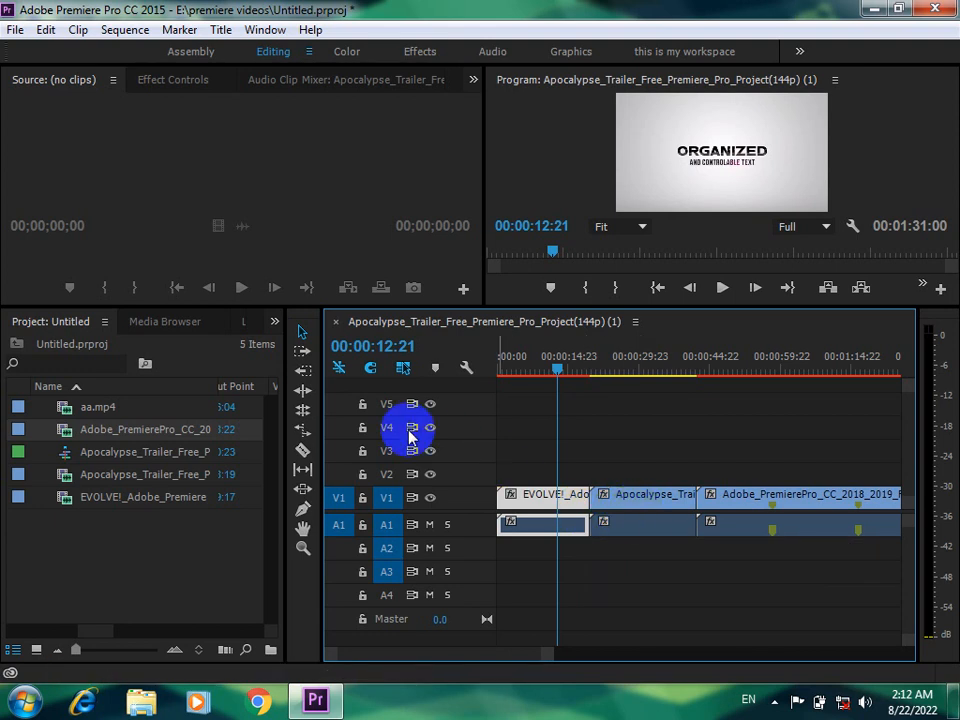
{"action": "left_click", "coordinate": [303, 410]}
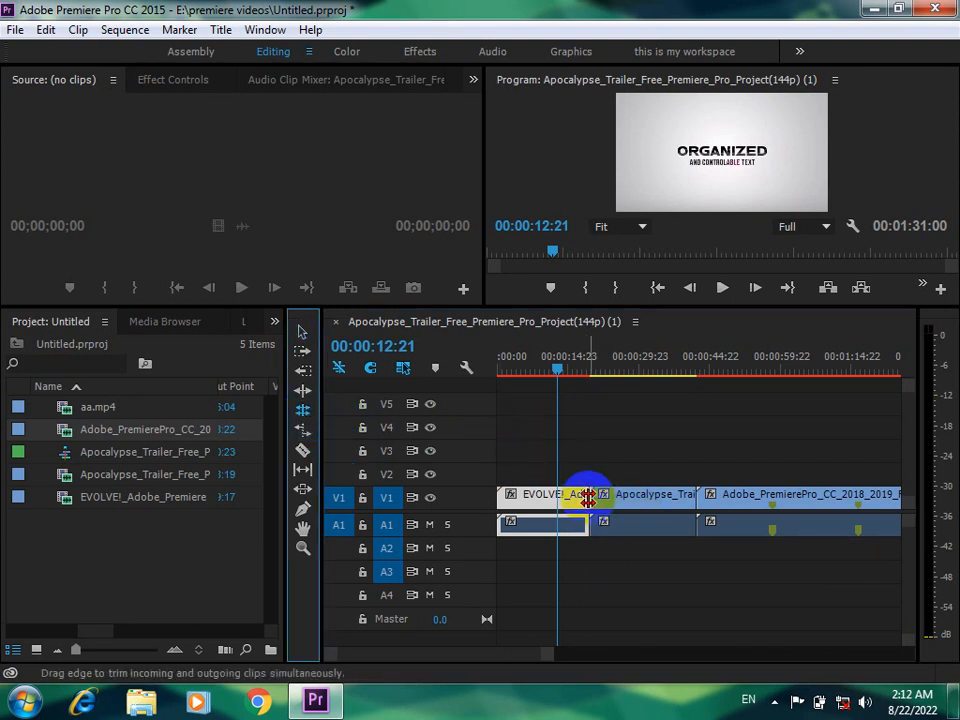
{"action": "left_click_drag", "start_coordinate": [580, 497], "coordinate": [614, 500]}
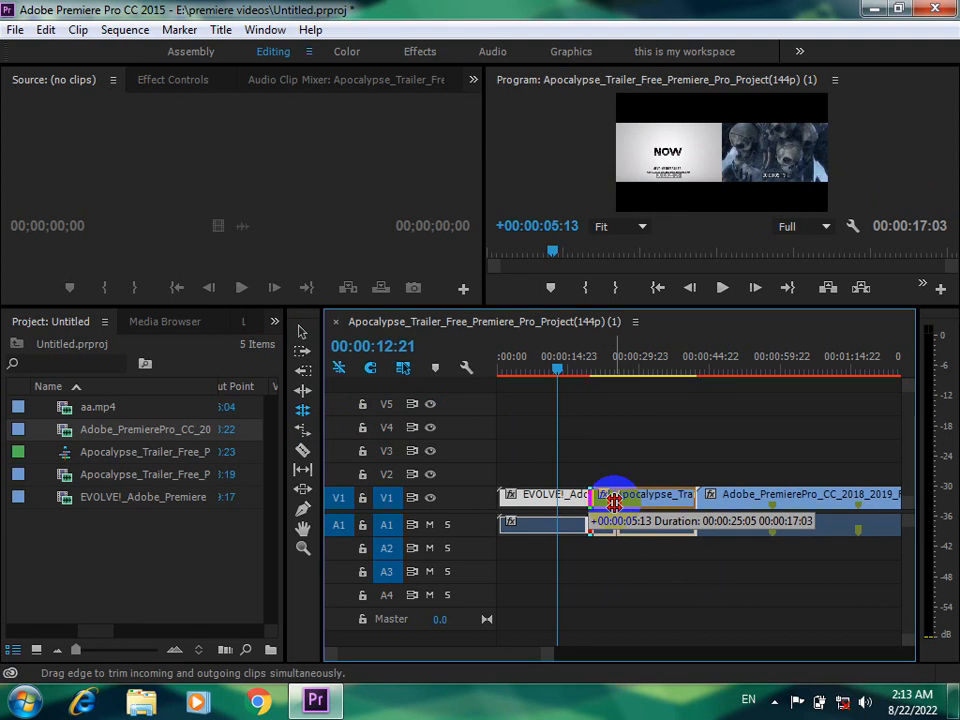
{"action": "left_click_drag", "start_coordinate": [614, 500], "coordinate": [641, 508]}
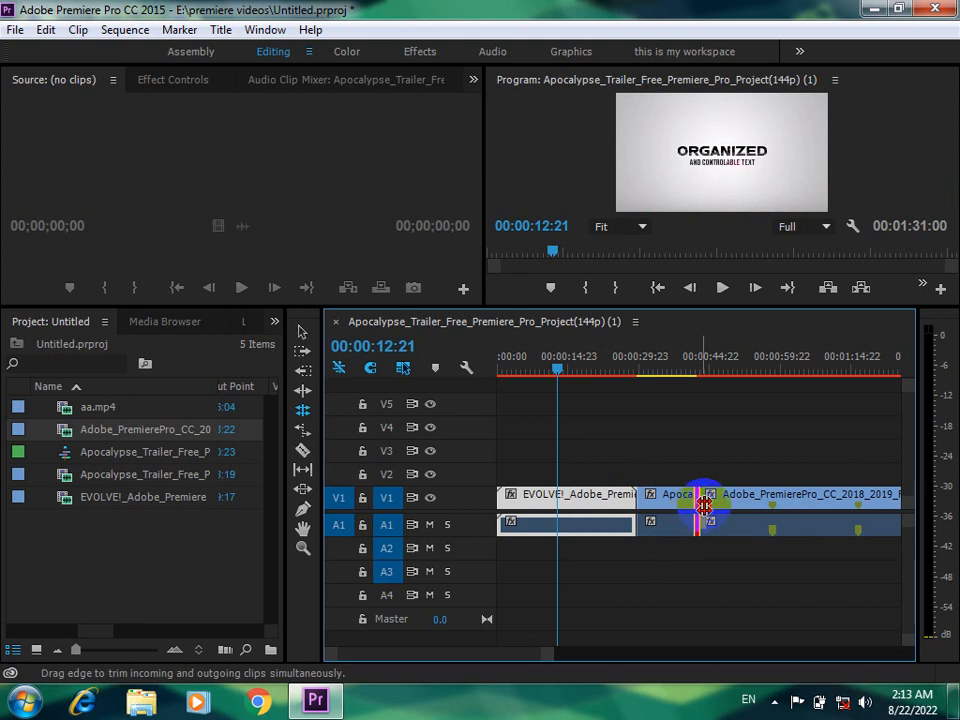
Step: Roll the cut between the trailer and Adobe_PremierePro clips about 6 seconds later, and undo both rolling edits
{"action": "mouse_move", "coordinate": [704, 506]}
{"action": "left_mouse_down"}
{"action": "mouse_move", "coordinate": [726, 507]}
{"action": "mouse_move", "coordinate": [708, 510]}
{"action": "left_mouse_up"}
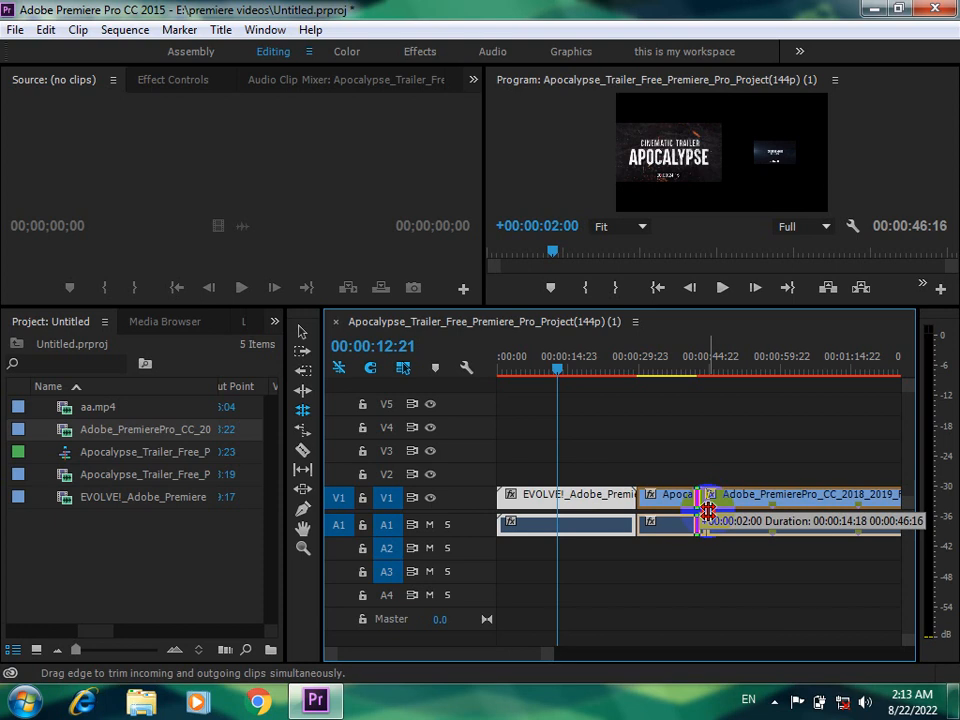
{"action": "left_click_drag", "start_coordinate": [708, 510], "coordinate": [760, 513]}
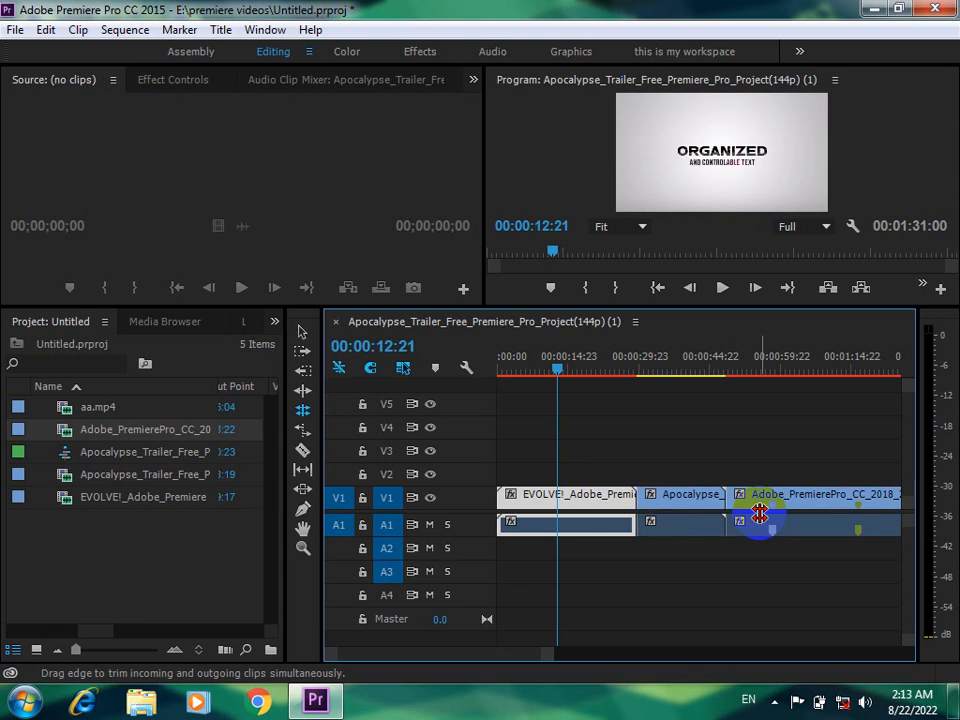
{"action": "key", "text": "ctrl+z"}
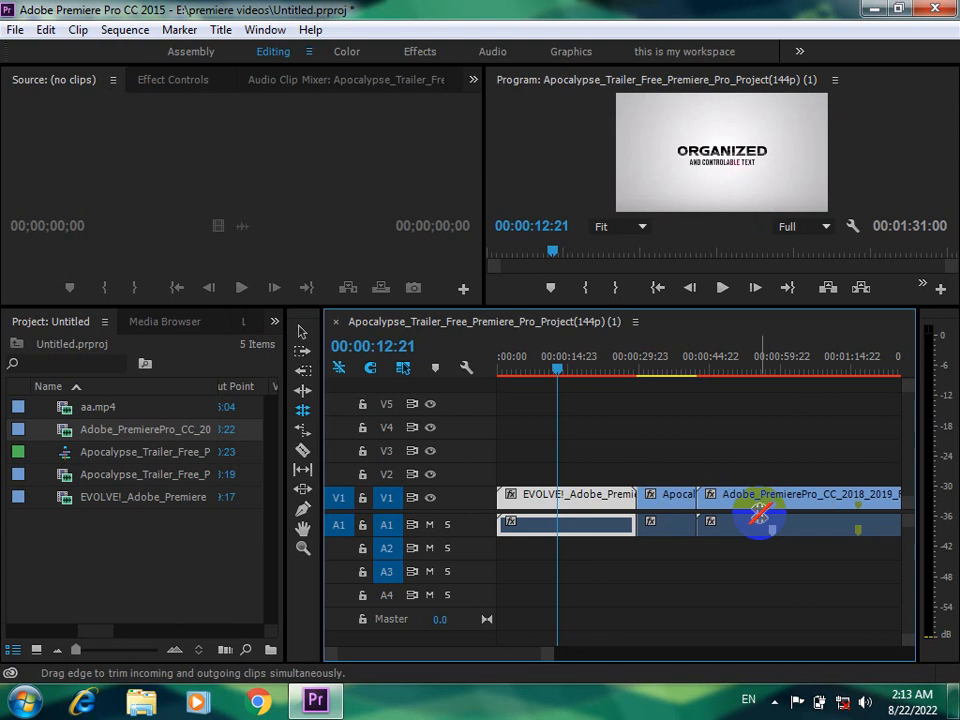
{"action": "key", "text": "ctrl+z"}
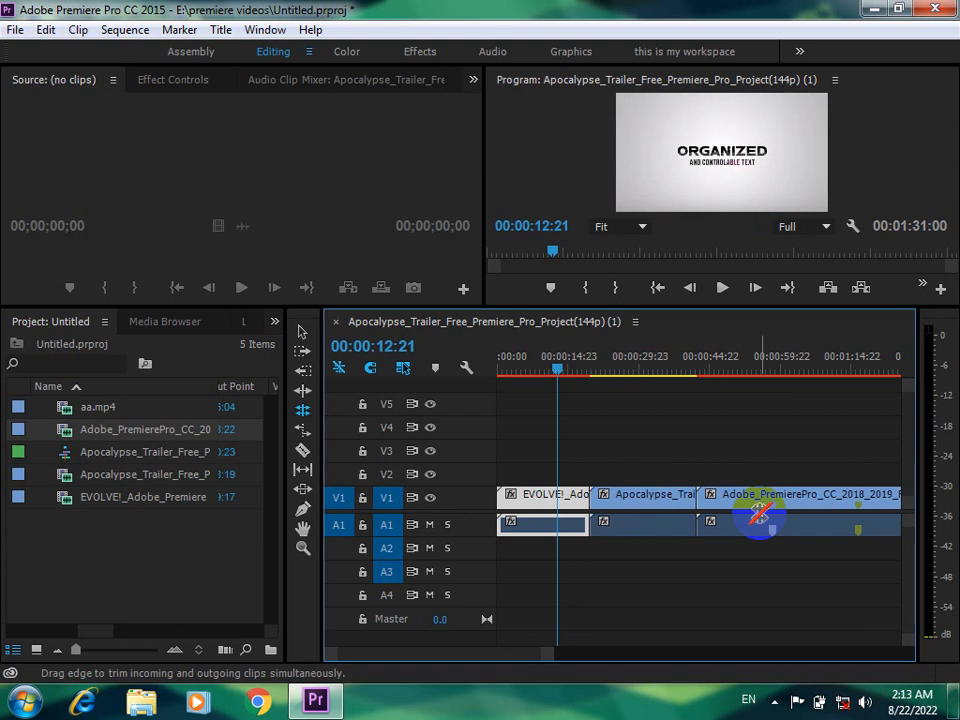
Step: With the Selection tool, move the Adobe_PremierePro clip later to make room, and shift the trailer clip about 7 seconds later
{"action": "left_click", "coordinate": [303, 331]}
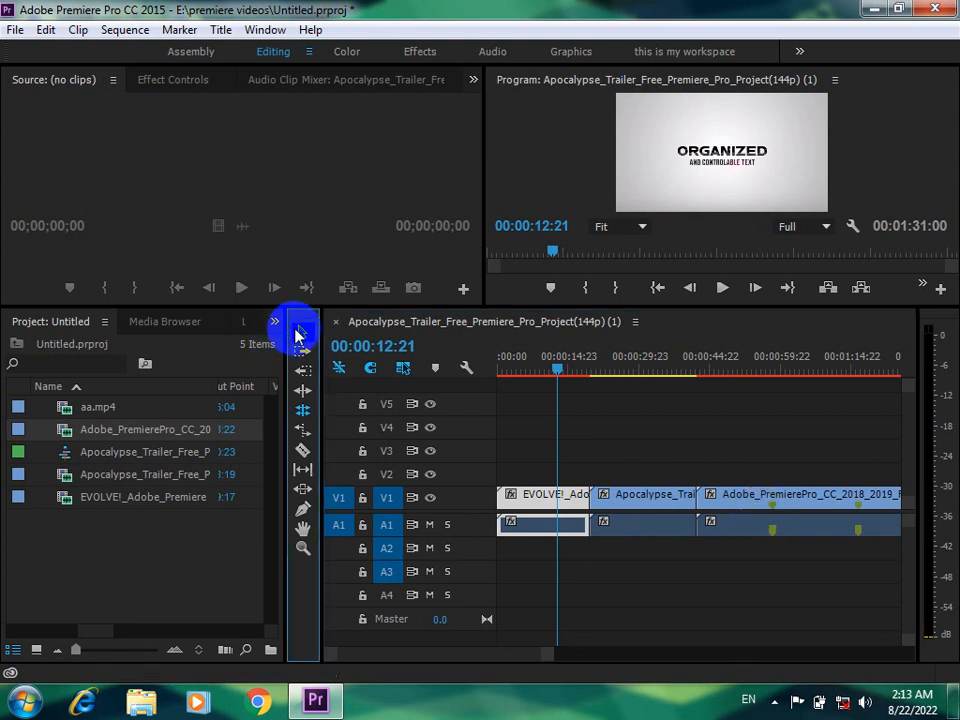
{"action": "left_click", "coordinate": [594, 497]}
{"action": "left_click_drag", "start_coordinate": [735, 502], "coordinate": [805, 504]}
{"action": "left_click_drag", "start_coordinate": [653, 504], "coordinate": [686, 506]}
Step: Extend EVOLVE! up to the trailer, trim about 5 seconds off the trailer's end, and place the last clip against it at 00:00:44:07
{"action": "left_click_drag", "start_coordinate": [582, 500], "coordinate": [620, 497]}
{"action": "left_click_drag", "start_coordinate": [723, 497], "coordinate": [704, 497]}
{"action": "left_click_drag", "start_coordinate": [807, 513], "coordinate": [725, 506]}
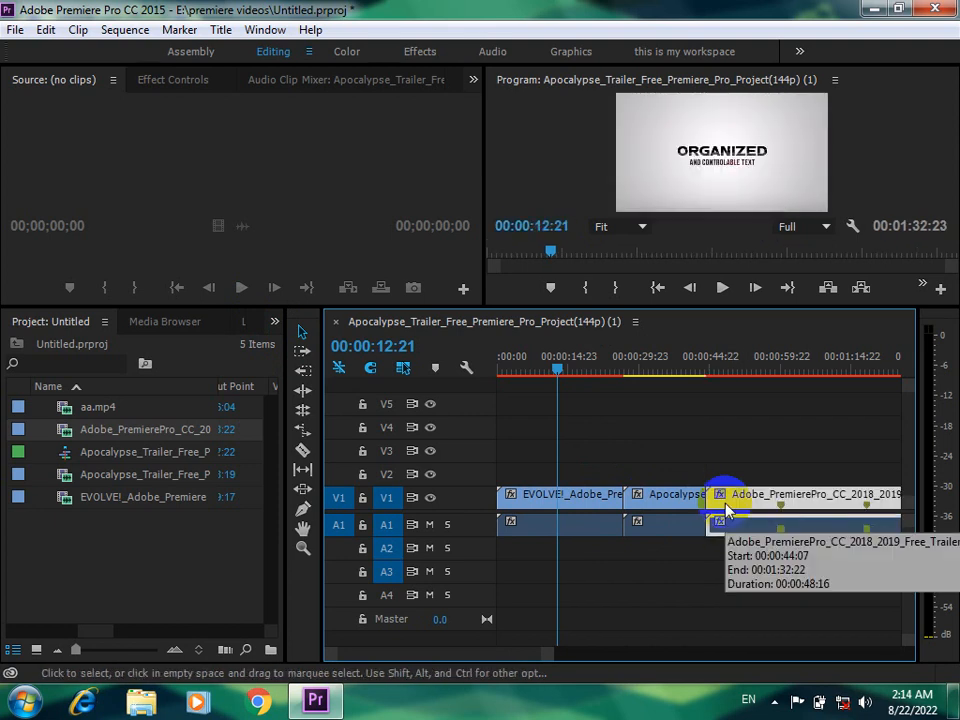
Step: With the Rolling Edit tool, shift the cut between the EVOLVE! and trailer clips about 3 seconds later
{"action": "left_click", "coordinate": [302, 415]}
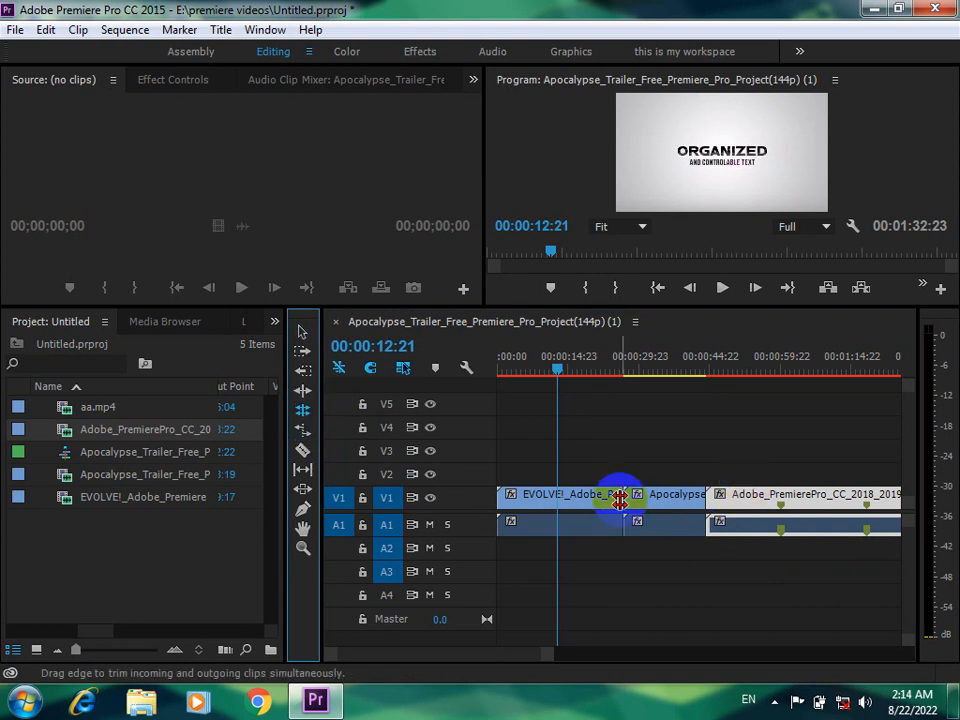
{"action": "mouse_move", "coordinate": [620, 498]}
{"action": "left_mouse_down"}
{"action": "mouse_move", "coordinate": [652, 497]}
{"action": "mouse_move", "coordinate": [585, 499]}
{"action": "mouse_move", "coordinate": [637, 498]}
{"action": "left_mouse_up"}
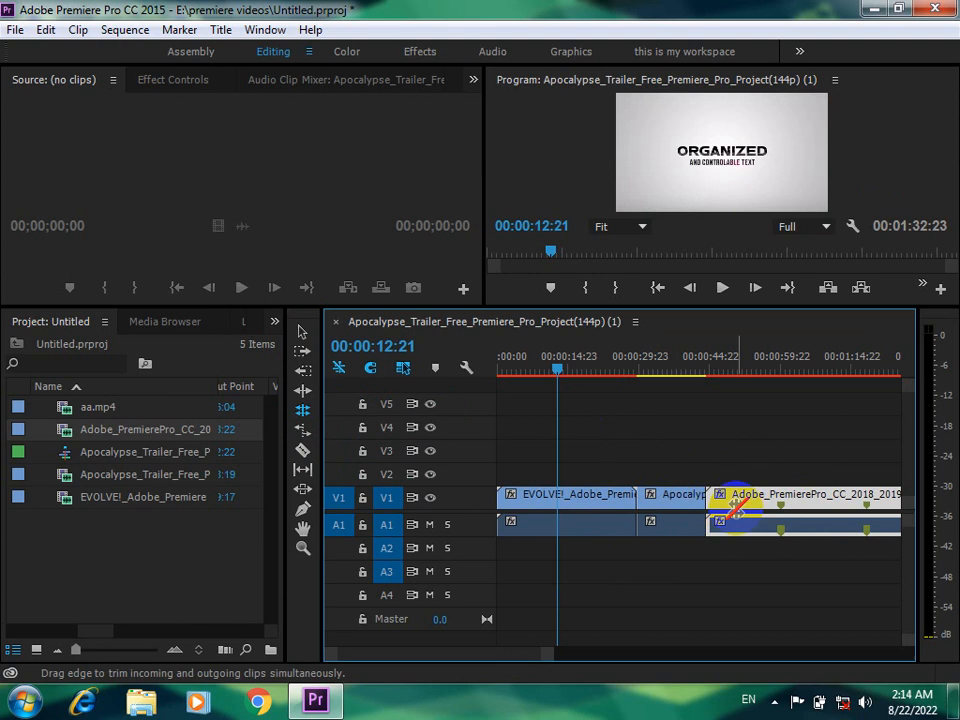
{"action": "mouse_move", "coordinate": [706, 498]}
{"action": "left_mouse_down"}
{"action": "mouse_move", "coordinate": [765, 499]}
{"action": "mouse_move", "coordinate": [705, 499]}
{"action": "left_mouse_up"}
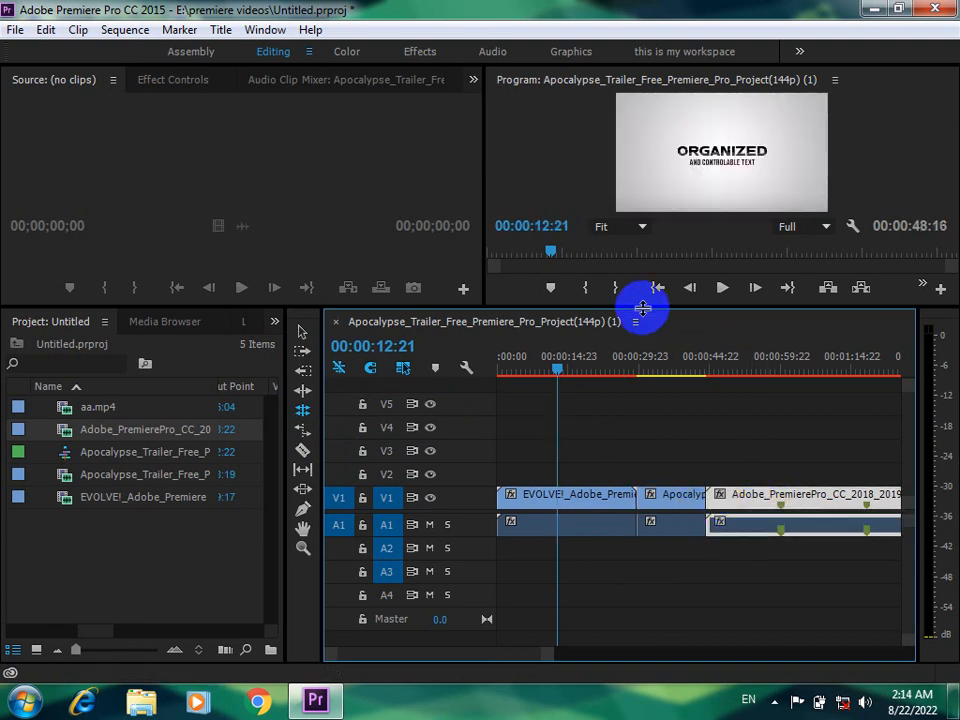
Step: Enlarge the Program monitor, and roll the cut between the trailer and Adobe_PremierePro clips 00:00:11:08 later
{"action": "left_click_drag", "start_coordinate": [642, 308], "coordinate": [633, 449]}
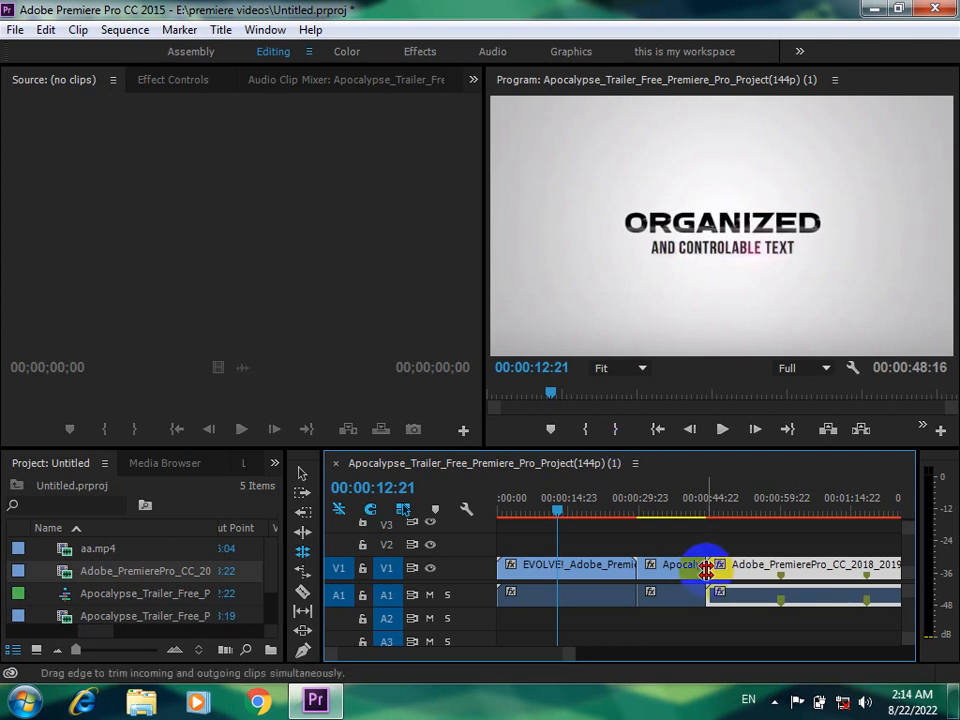
{"action": "mouse_move", "coordinate": [709, 568]}
{"action": "left_mouse_down"}
{"action": "mouse_move", "coordinate": [735, 570]}
{"action": "mouse_move", "coordinate": [722, 572]}
{"action": "left_mouse_up"}
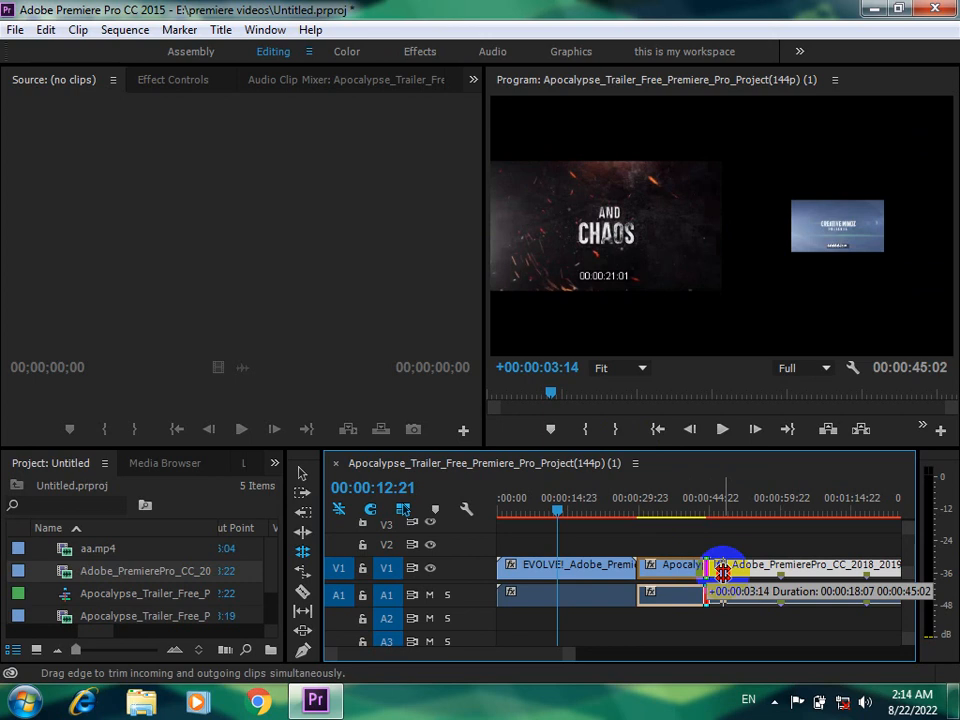
{"action": "left_click_drag", "start_coordinate": [722, 572], "coordinate": [783, 563]}
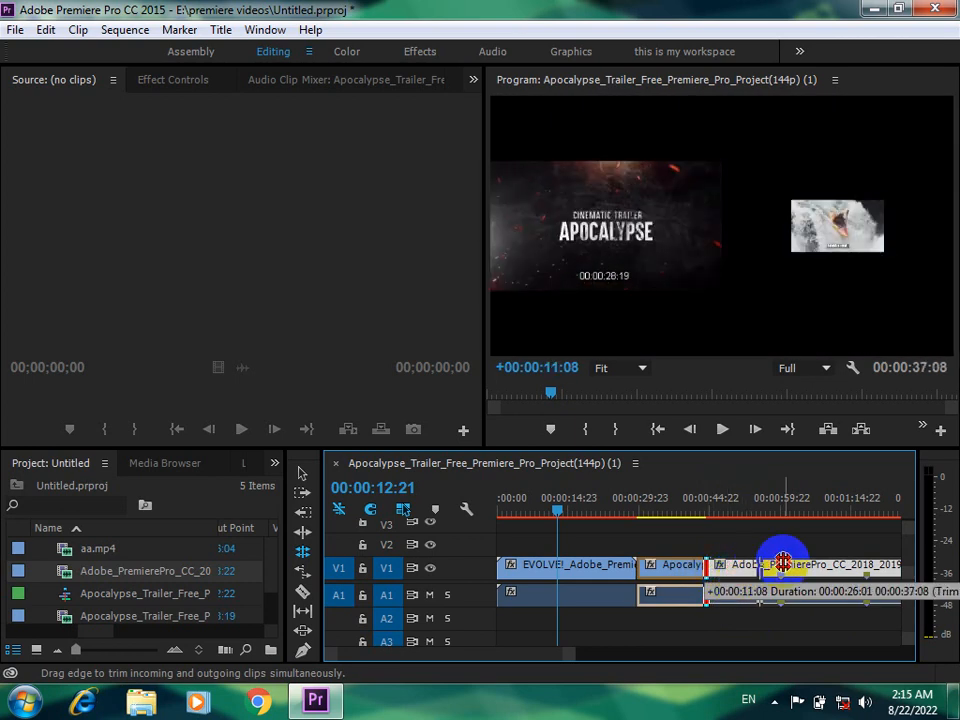
{"action": "left_click_drag", "start_coordinate": [783, 563], "coordinate": [783, 563]}
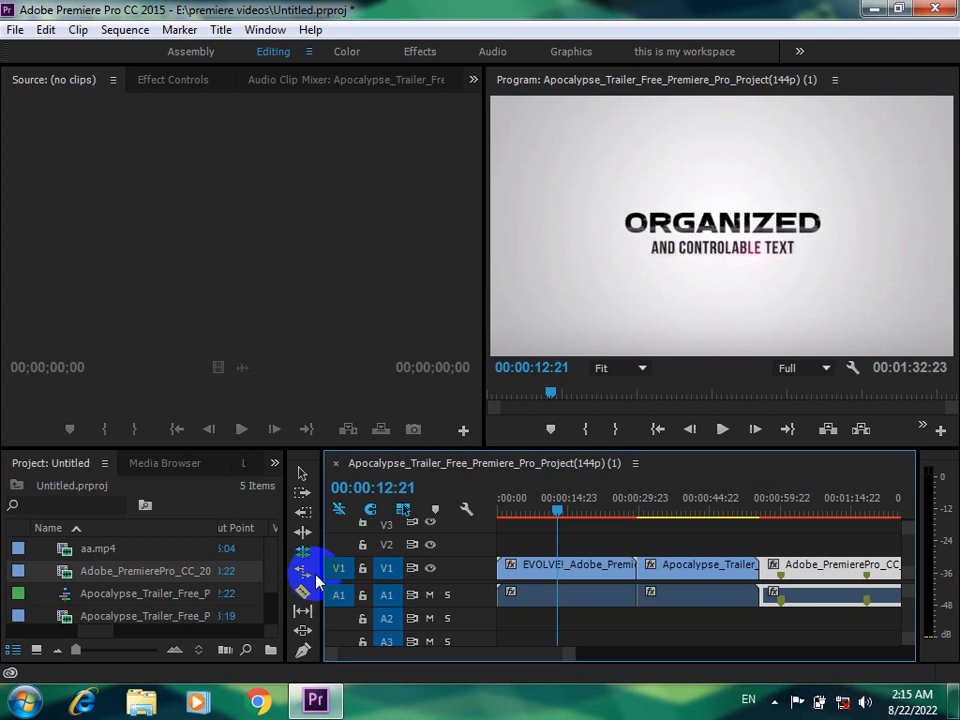
{"action": "left_click", "coordinate": [876, 12]}
{"action": "left_click", "coordinate": [776, 703]}
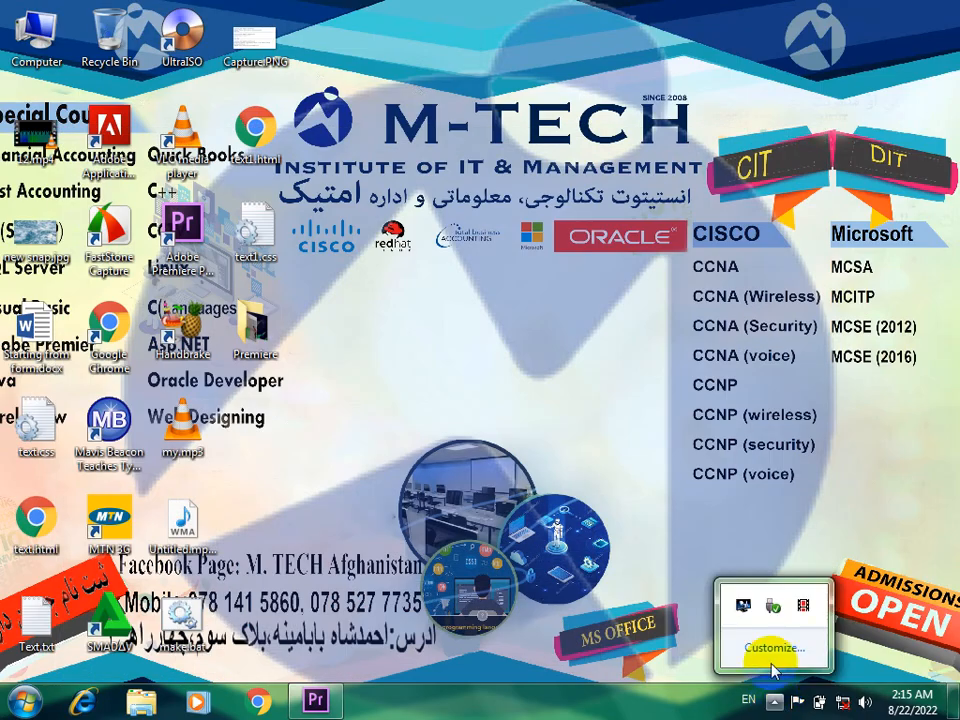